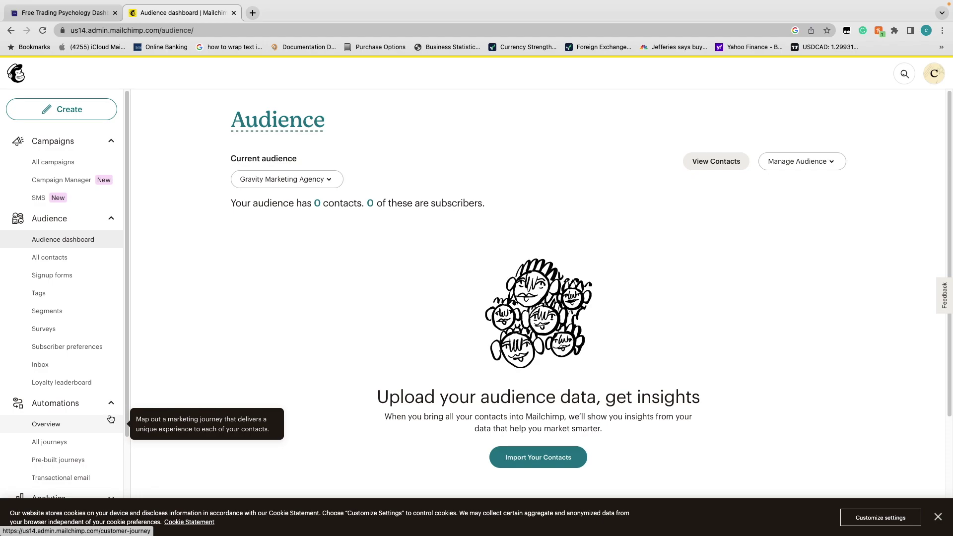
Check the existing Test Journey draft, then start a new journey from scratch
click(74, 442)
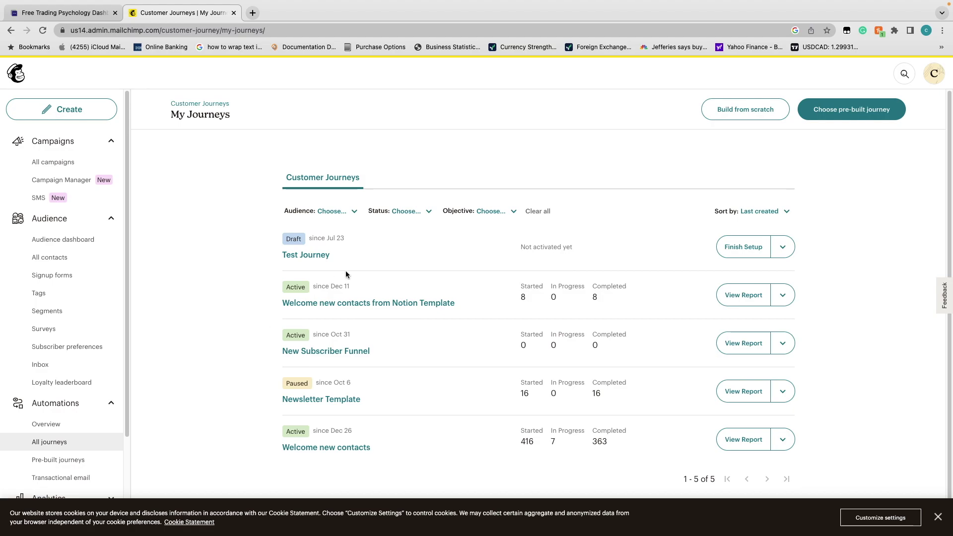
click(319, 258)
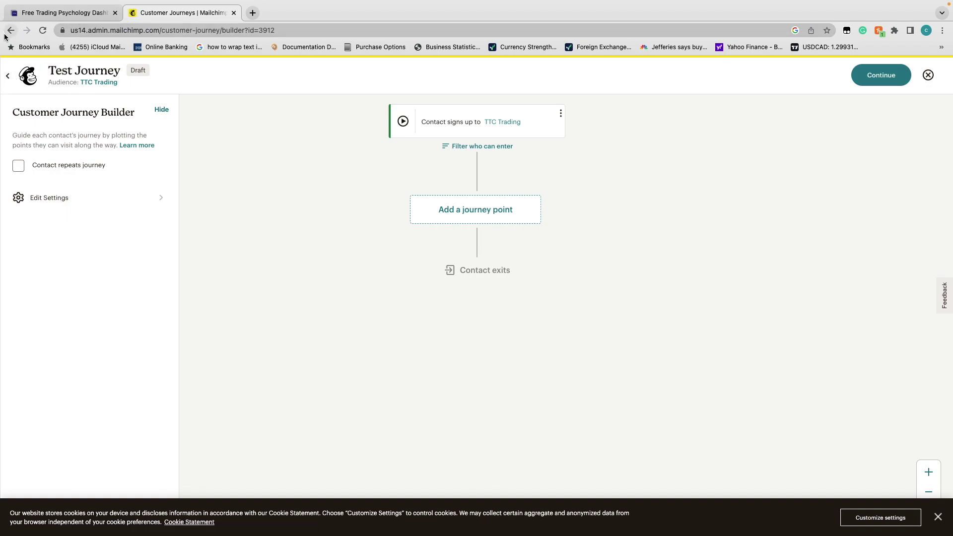
click(5, 77)
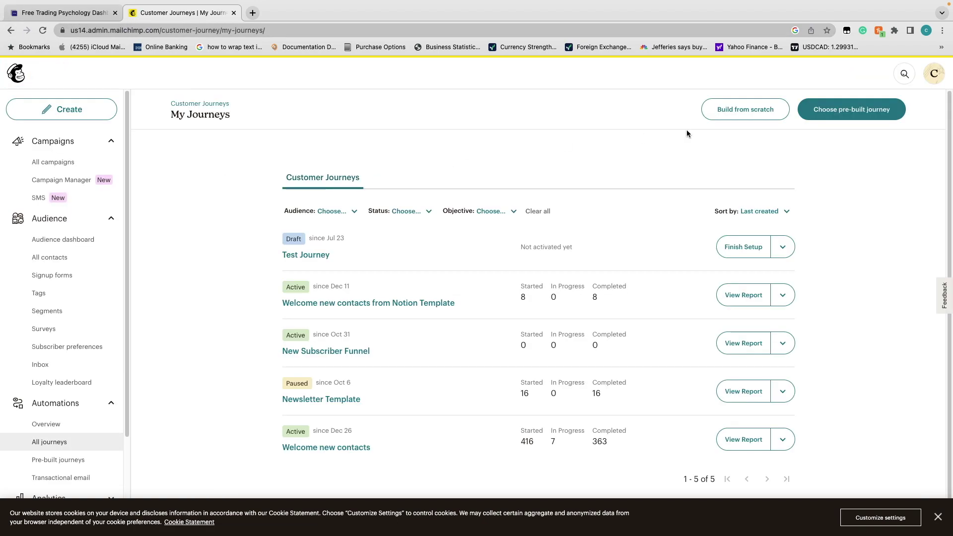
click(739, 110)
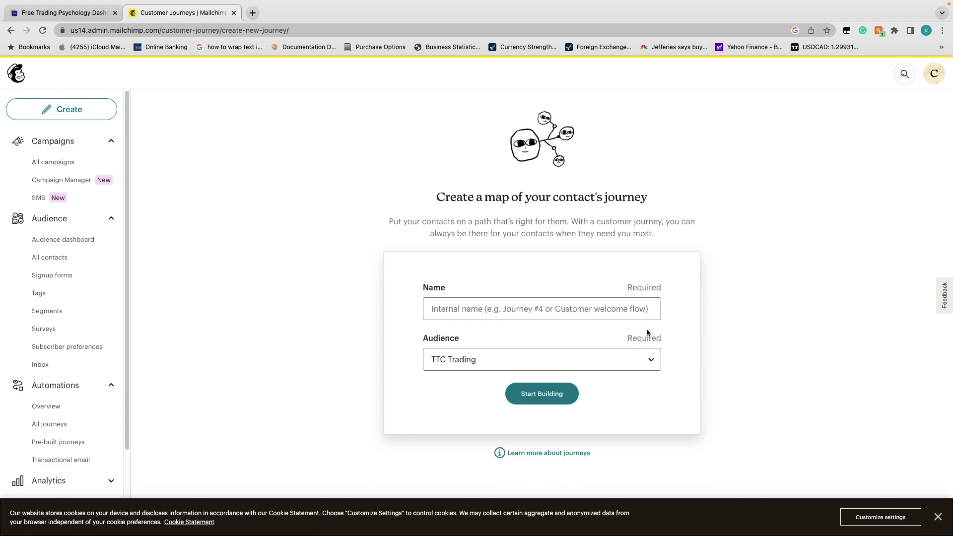
Name the journey 'Test Journey 2', keep the TTC Trading audience, and start building
click(579, 363)
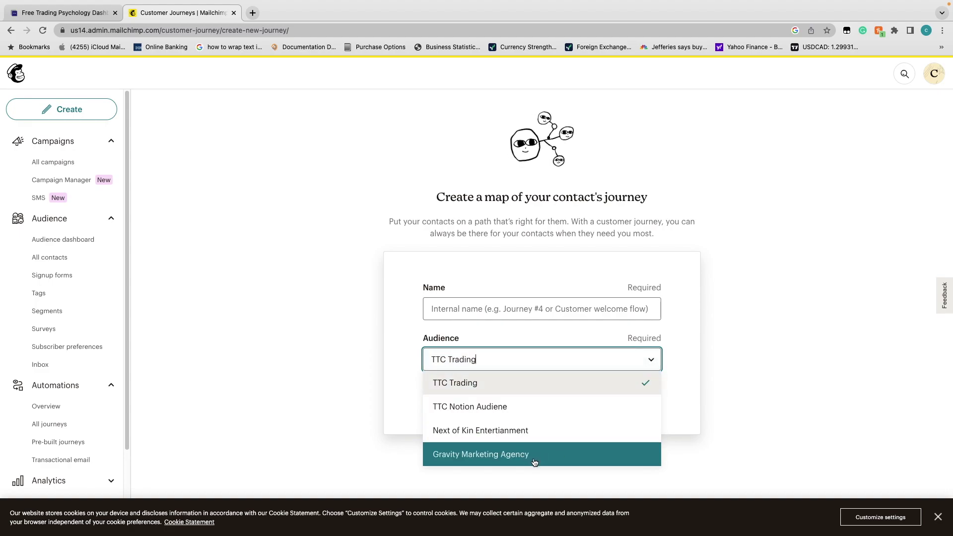
click(517, 383)
click(515, 314)
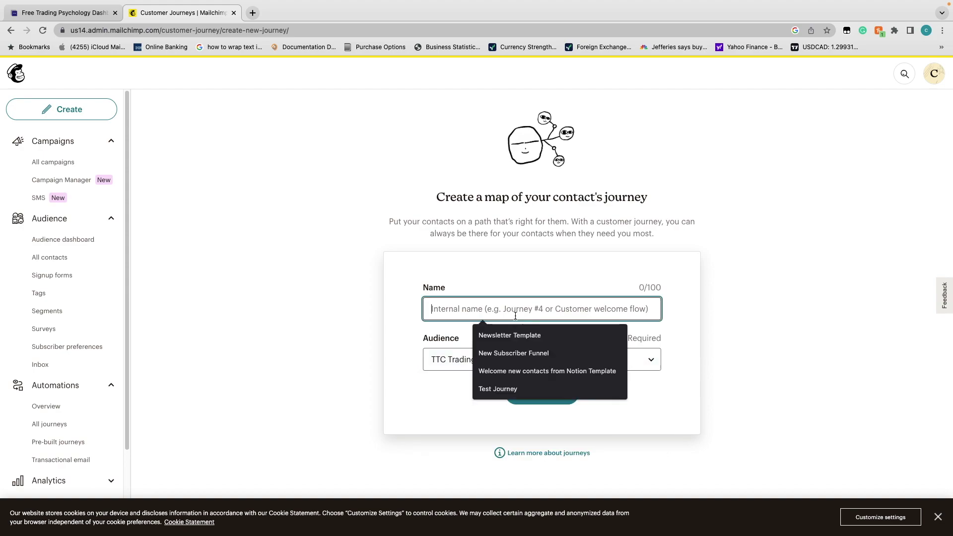
text(Test)
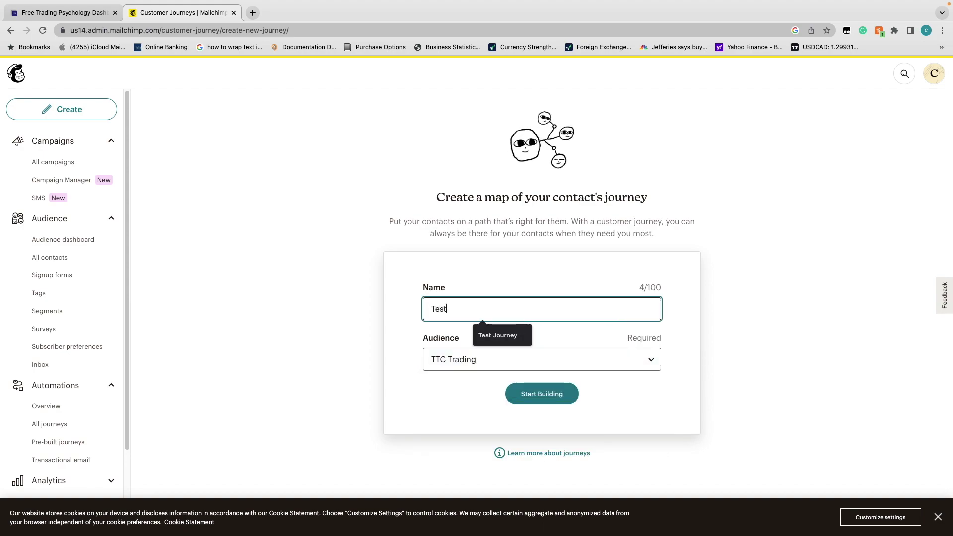
text( Journey 2)
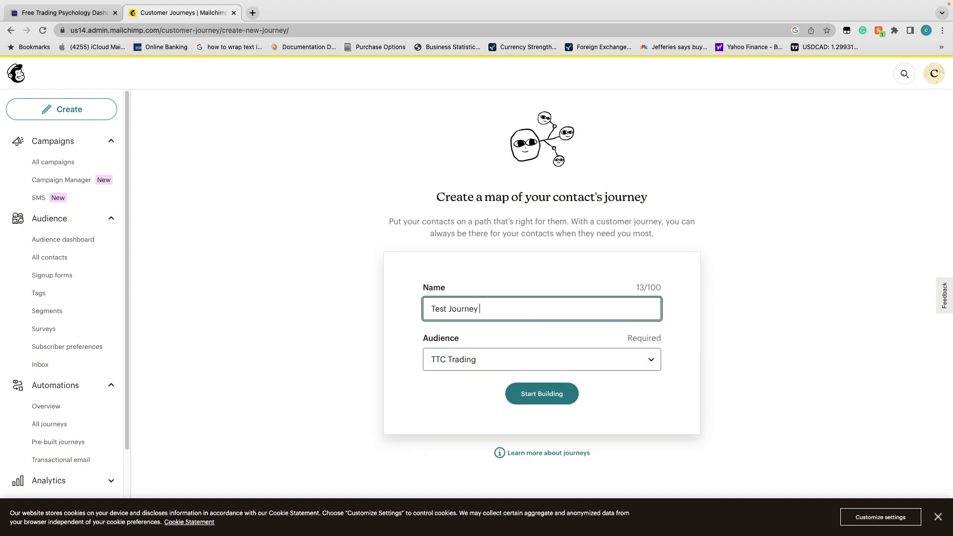
click(546, 392)
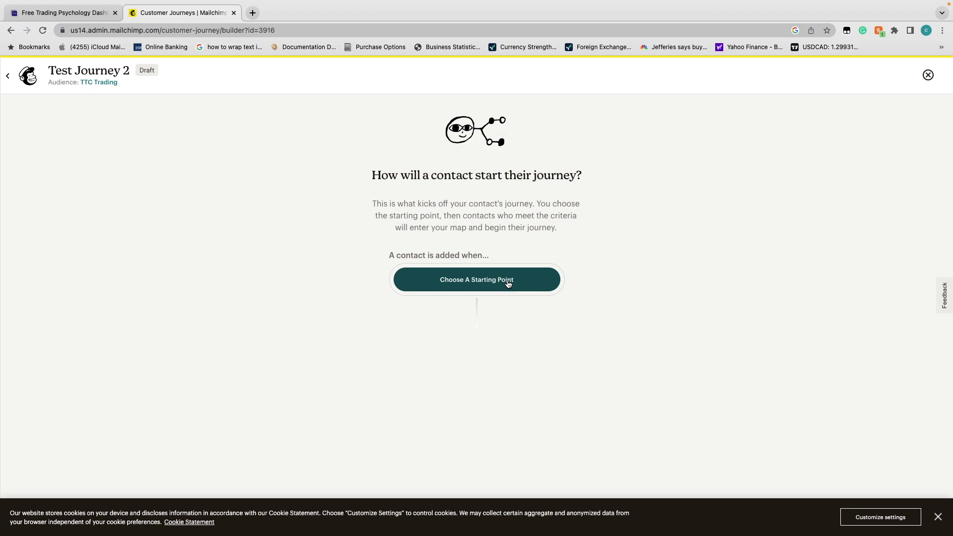
Set 'Signs up for Email' to TTC Trading as the journey's starting point
click(507, 281)
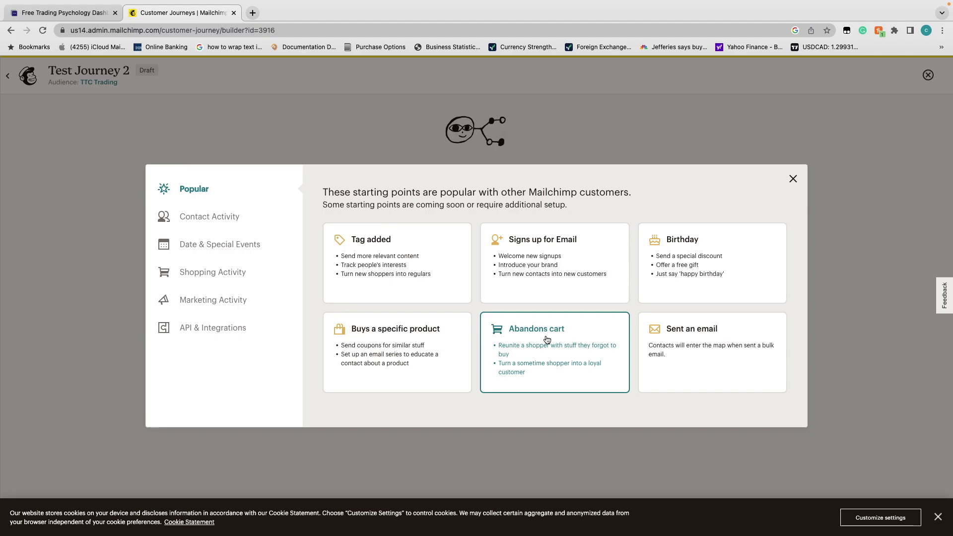
click(547, 274)
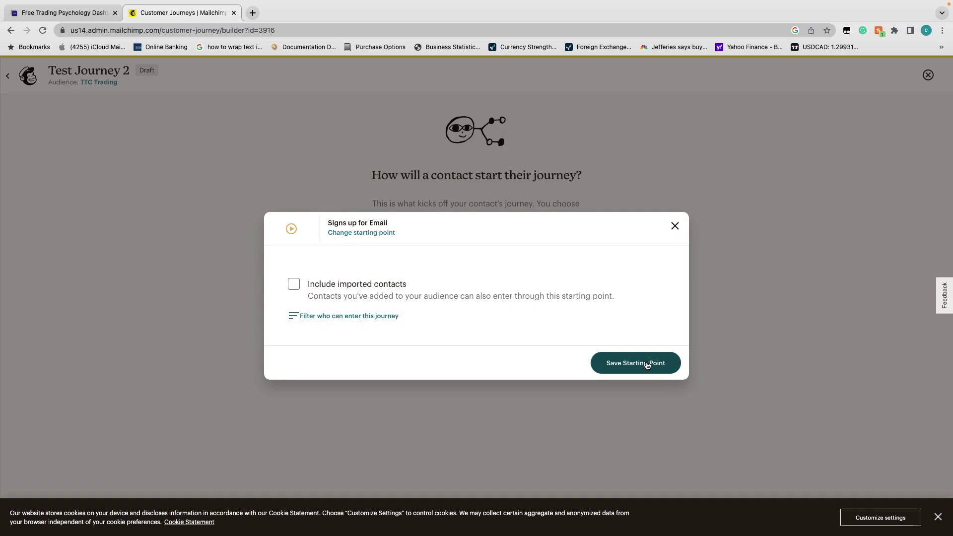
click(602, 366)
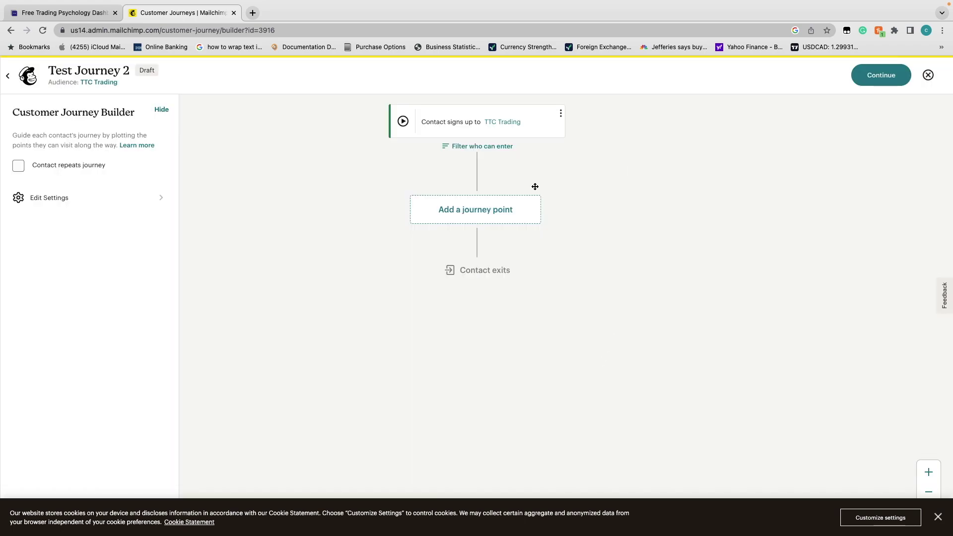
Add a Send email journey point after the signup trigger
click(497, 211)
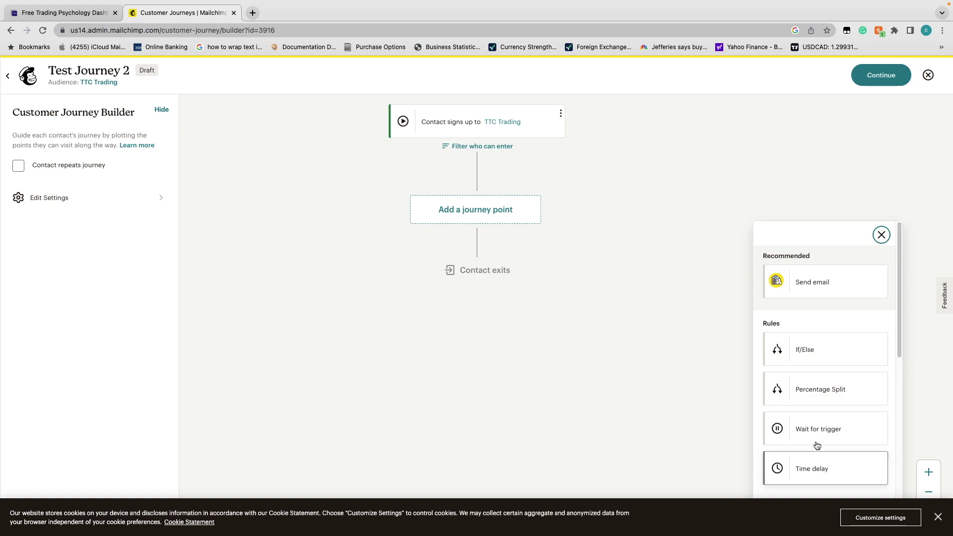
click(838, 287)
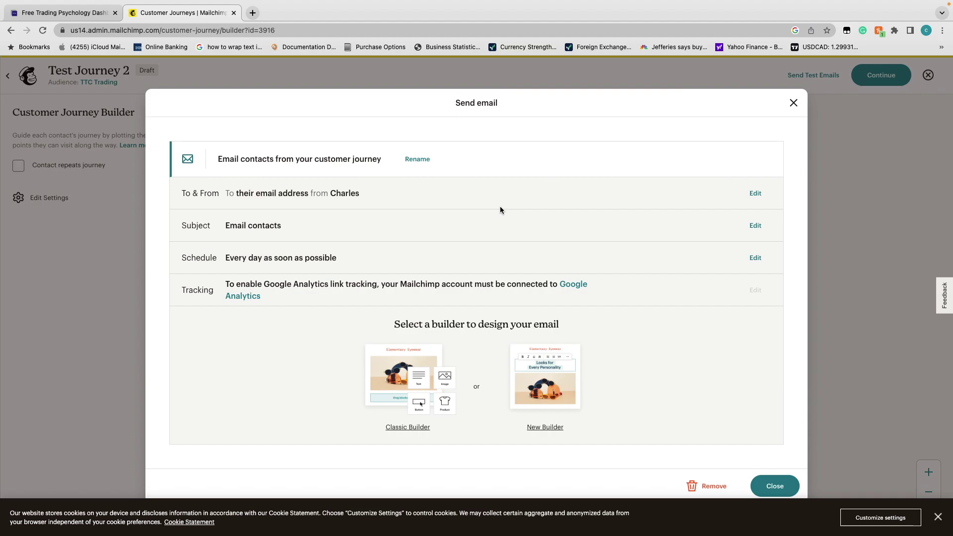
Keep 'Their email address' as the email's To field
click(760, 193)
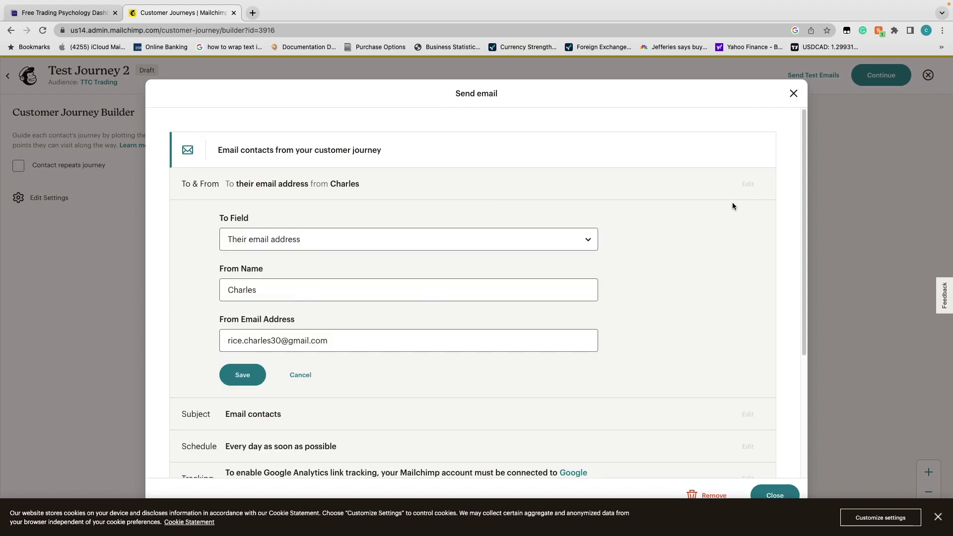
click(430, 246)
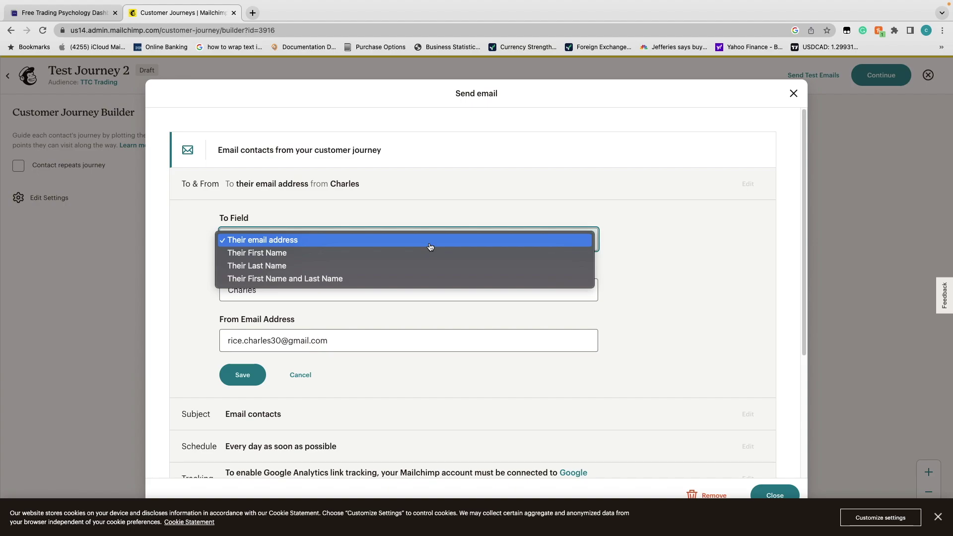
click(673, 326)
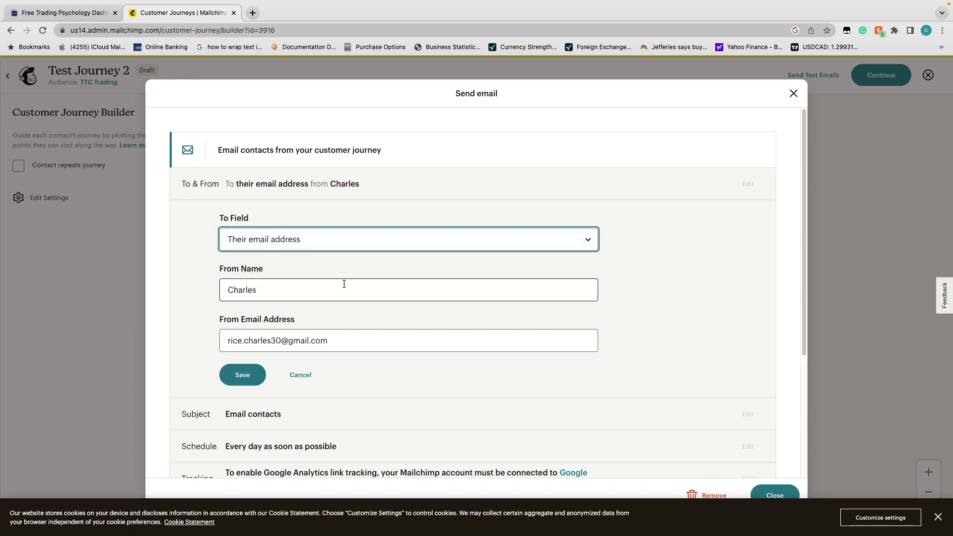
scroll(345, 281, down, 1)
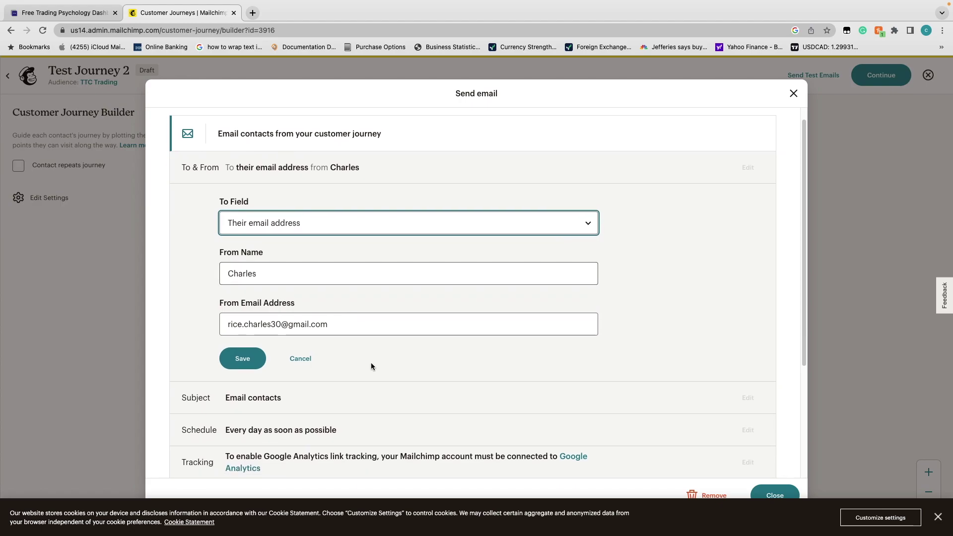
Replace the From email address with the suggested TTC Trading business address
click(285, 278)
click(357, 320)
triple_click(359, 319)
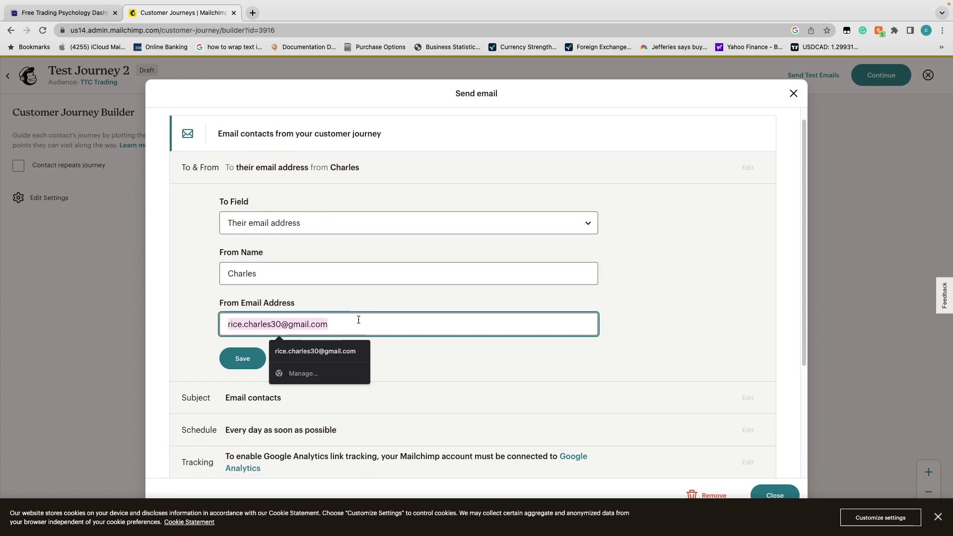
text(ttc)
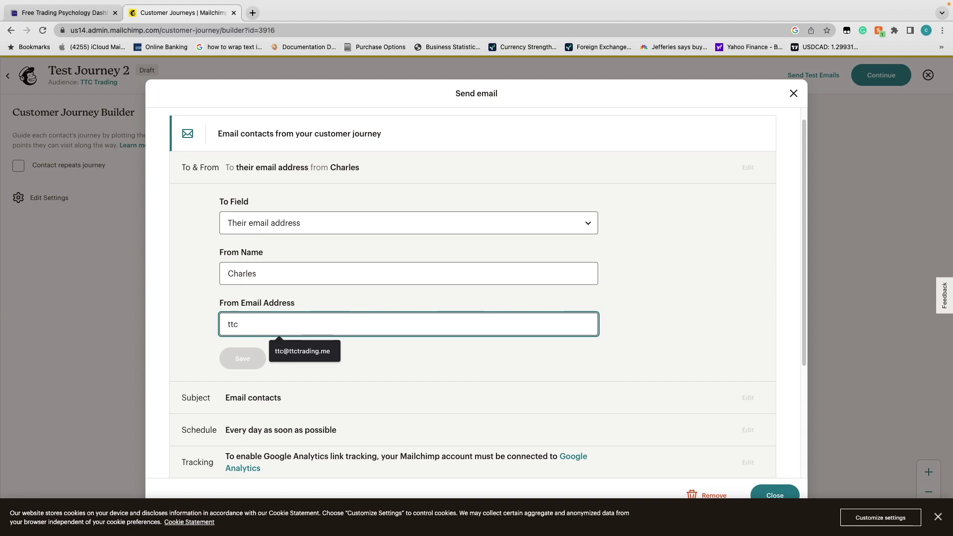
click(293, 344)
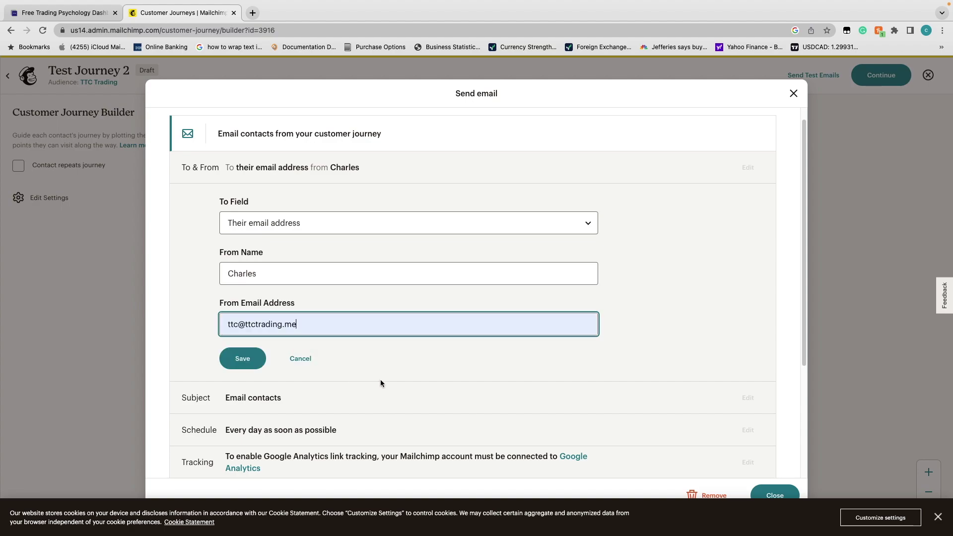
scroll(382, 377, down, 5)
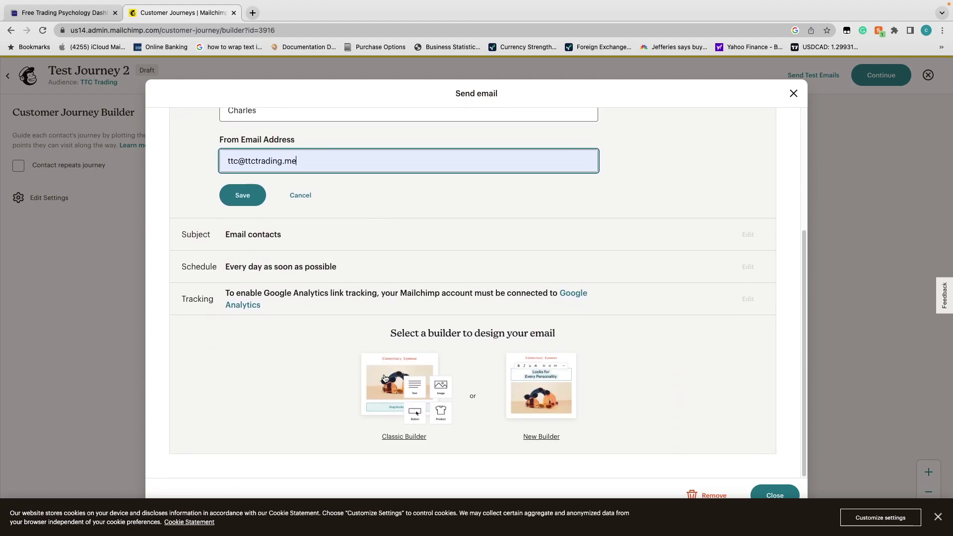
scroll(384, 378, up, 5)
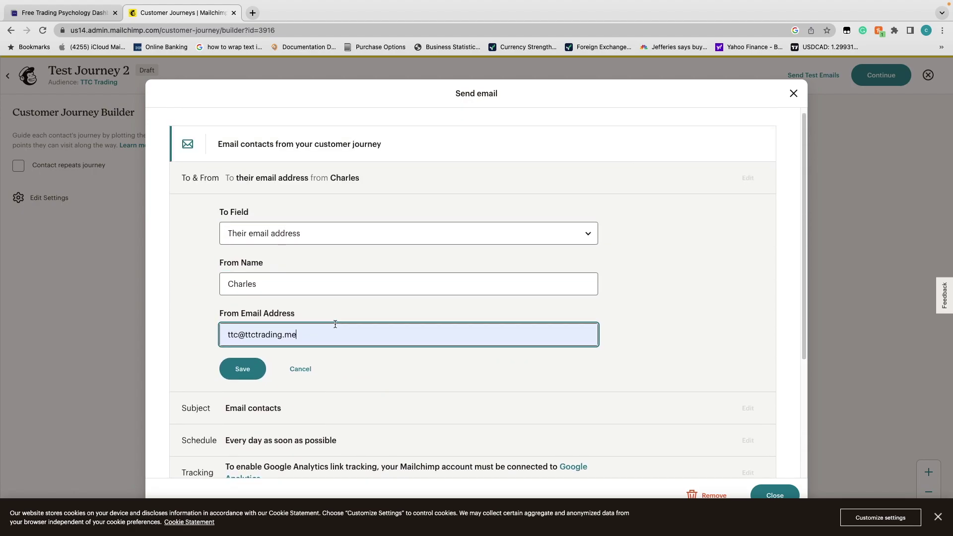
scroll(362, 322, down, 5)
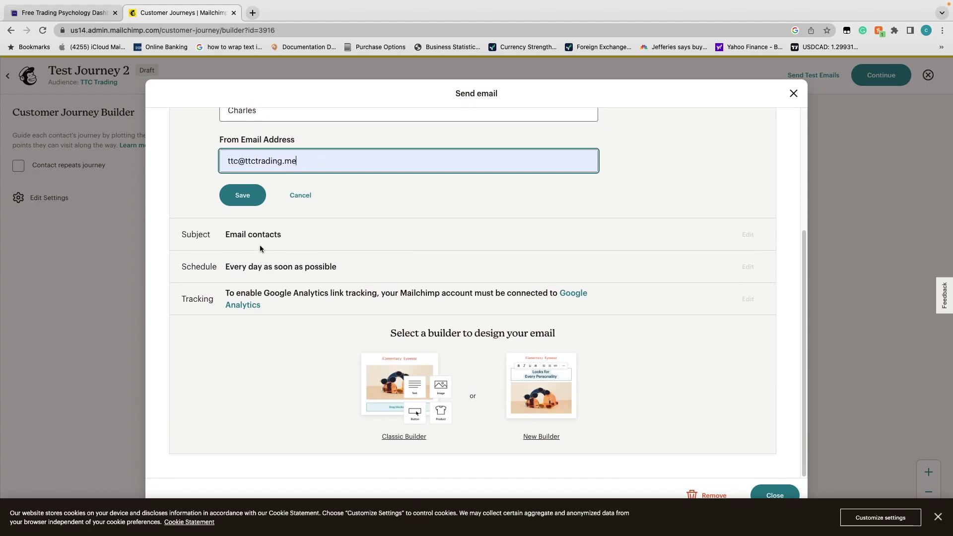
scroll(265, 237, up, 3)
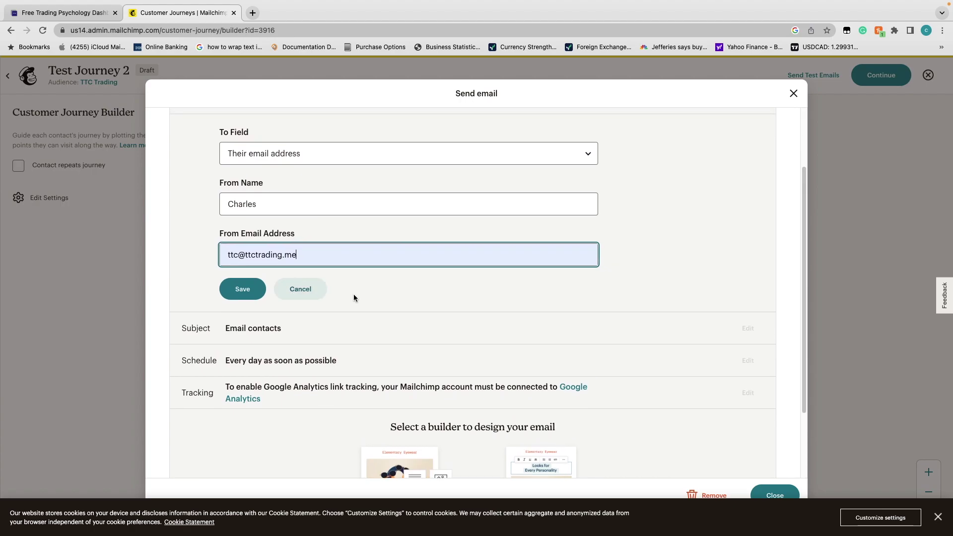
click(364, 257)
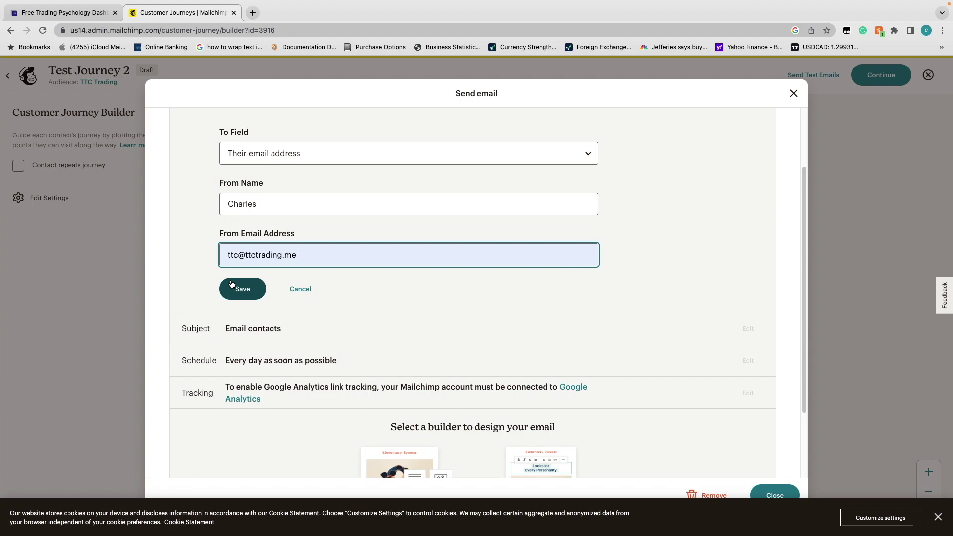
scroll(486, 228, down, 1)
scroll(485, 229, up, 3)
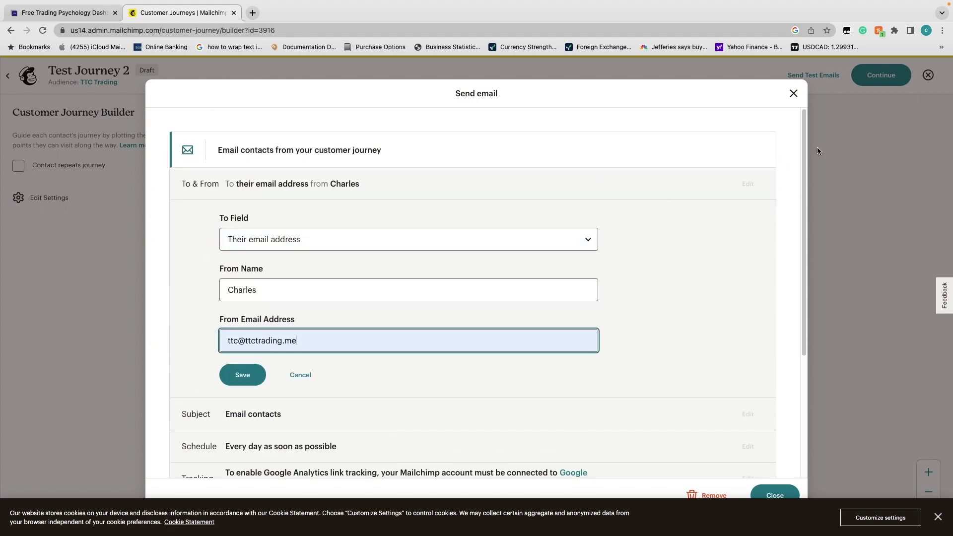
click(793, 93)
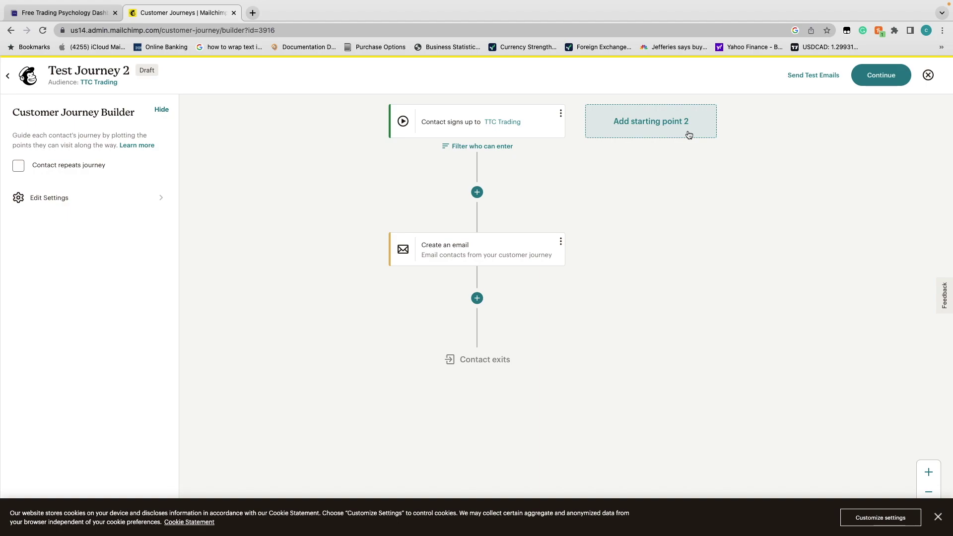
Close the Mailchimp tab to get back to the Squarespace post editor
click(235, 13)
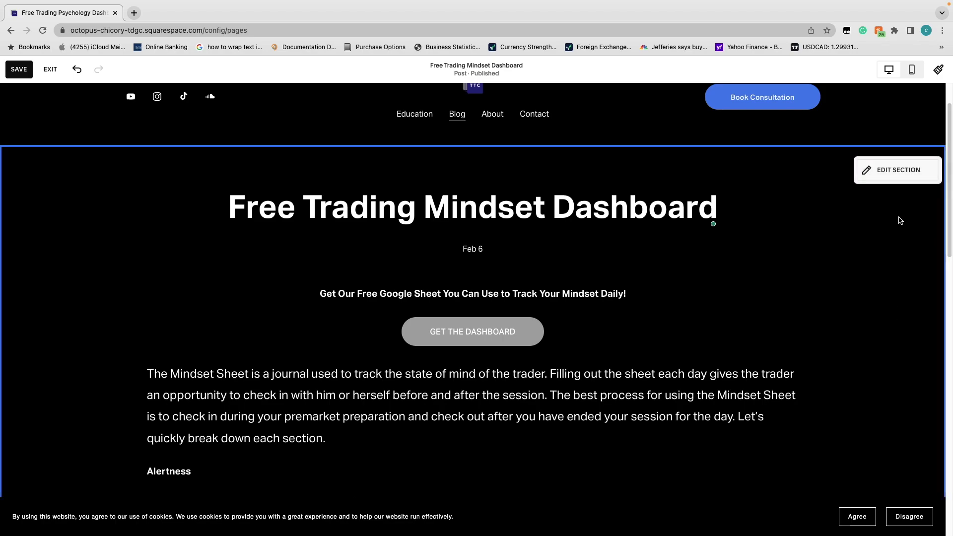
Review the post section's Format settings, then save the post and exit the editor
click(884, 179)
click(715, 275)
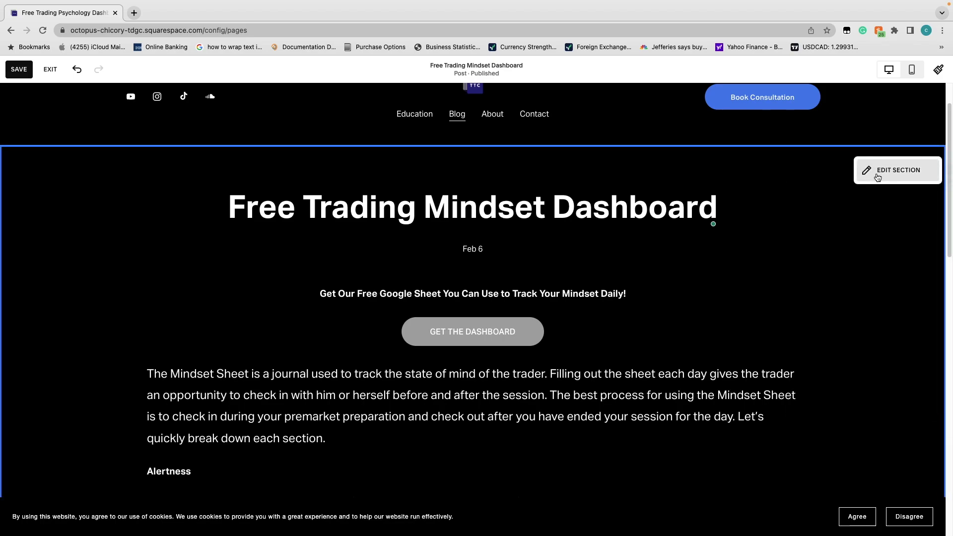
click(878, 177)
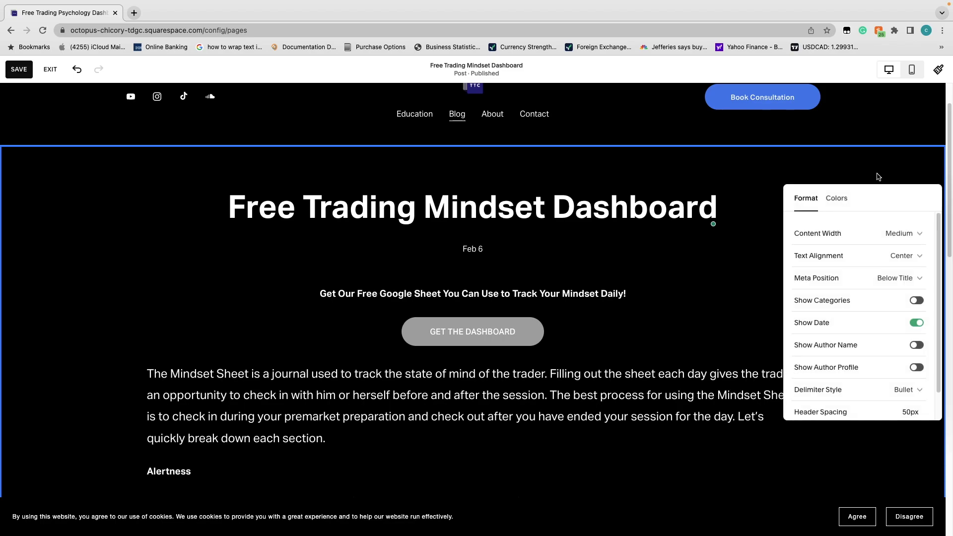
scroll(499, 372, down, 15)
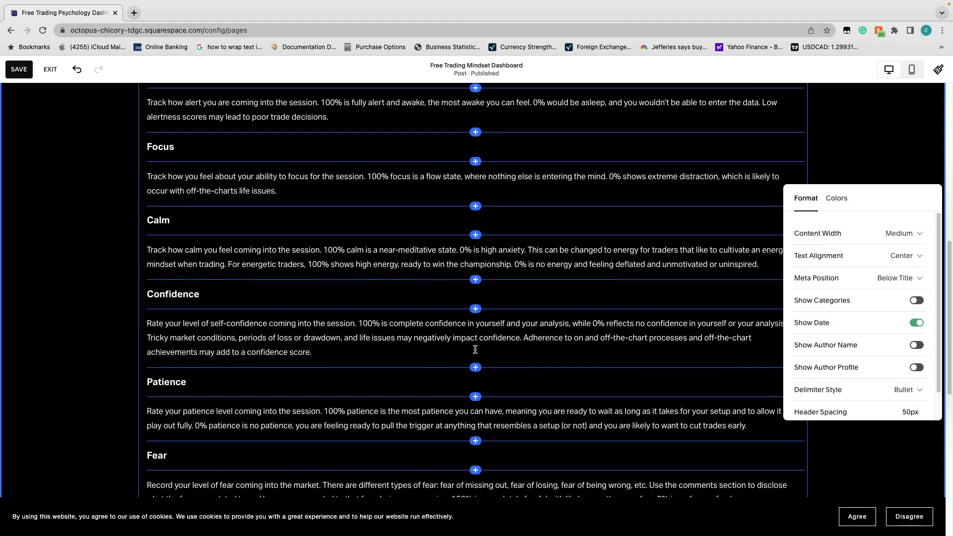
scroll(462, 334, up, 10)
scroll(448, 307, up, 8)
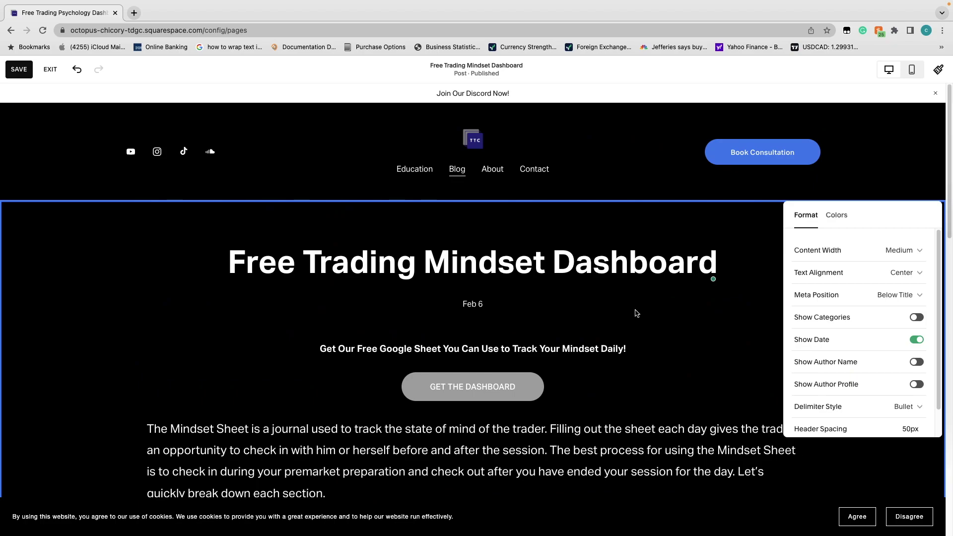
click(734, 298)
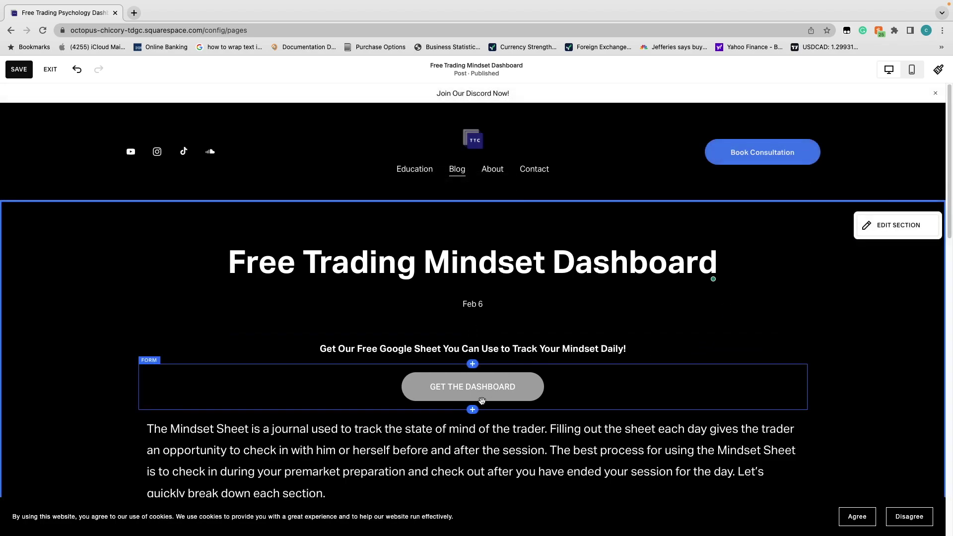
click(28, 74)
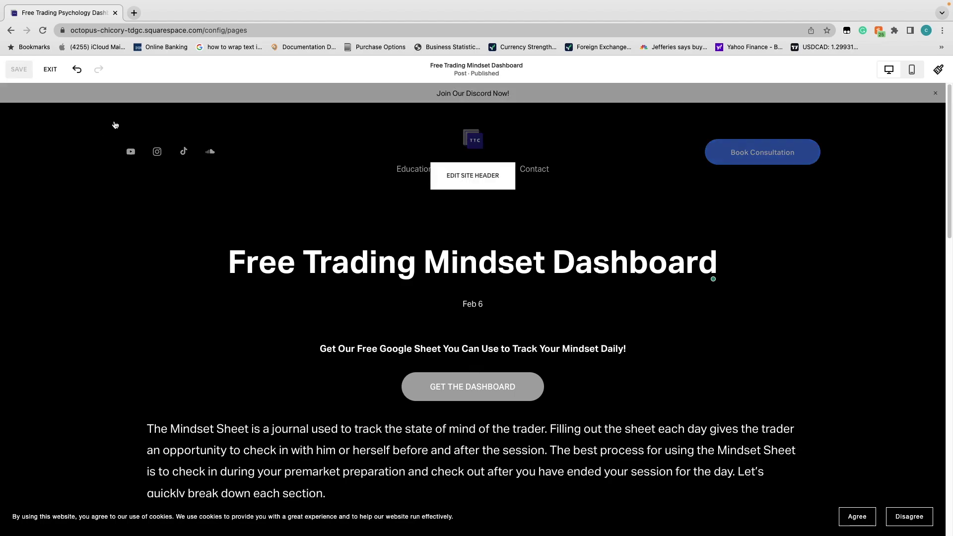
click(51, 69)
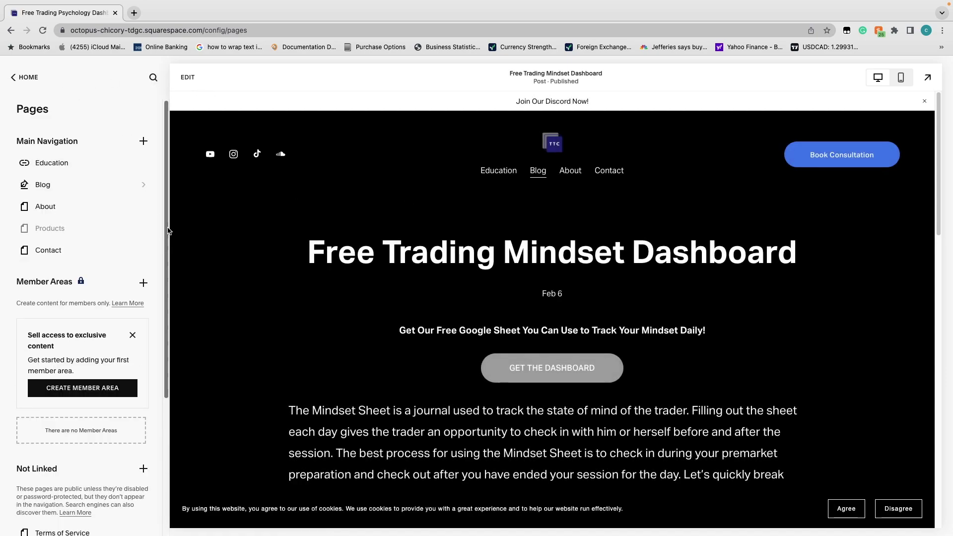
Check that GET THE DASHBOARD opens the New Form email popup, closing and reopening it
click(530, 373)
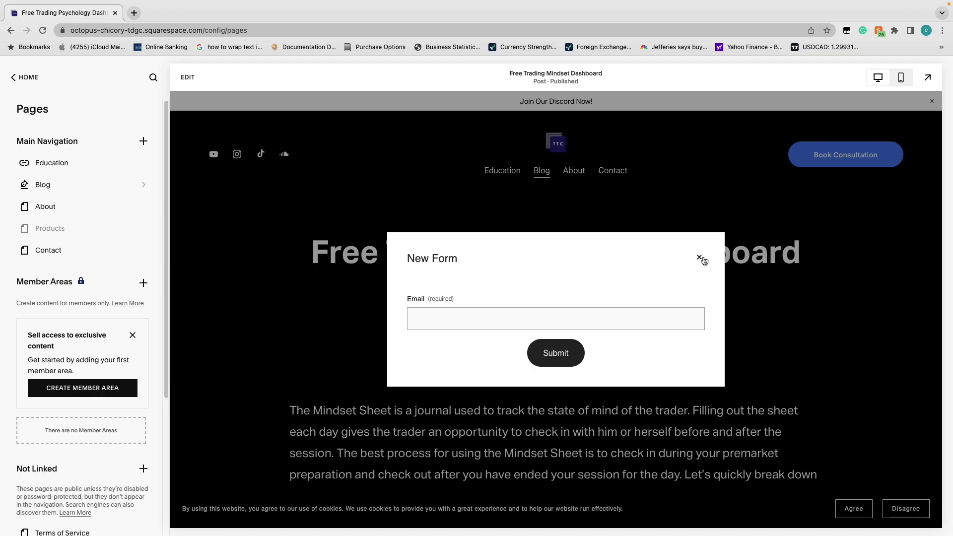
click(700, 257)
click(541, 368)
Close the popup, re-enter edit mode, and open the add-block menu above GET THE DASHBOARD
click(700, 257)
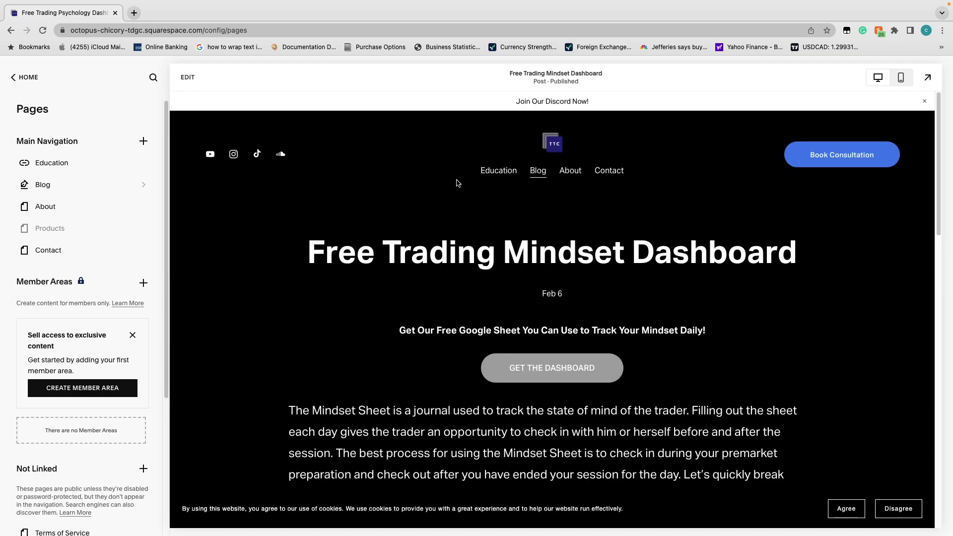
click(188, 78)
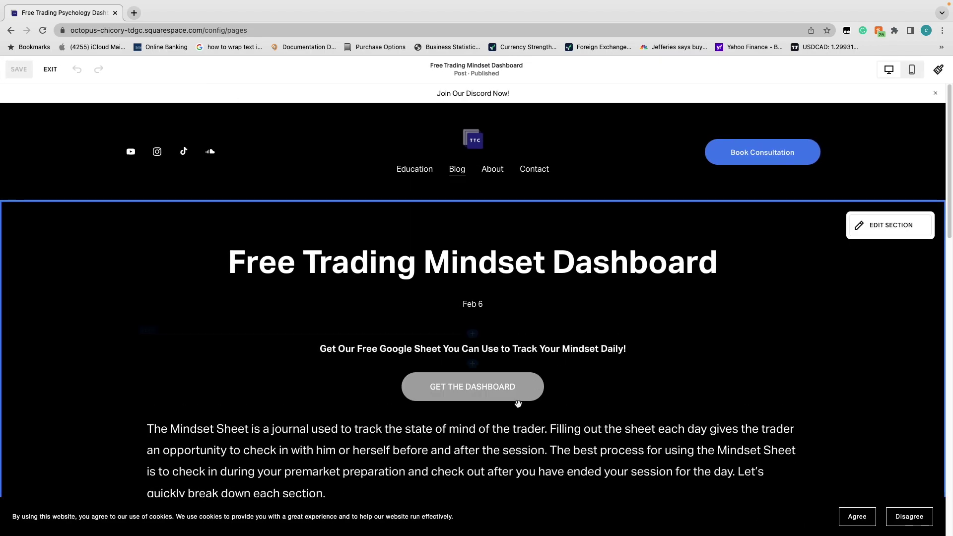
click(474, 364)
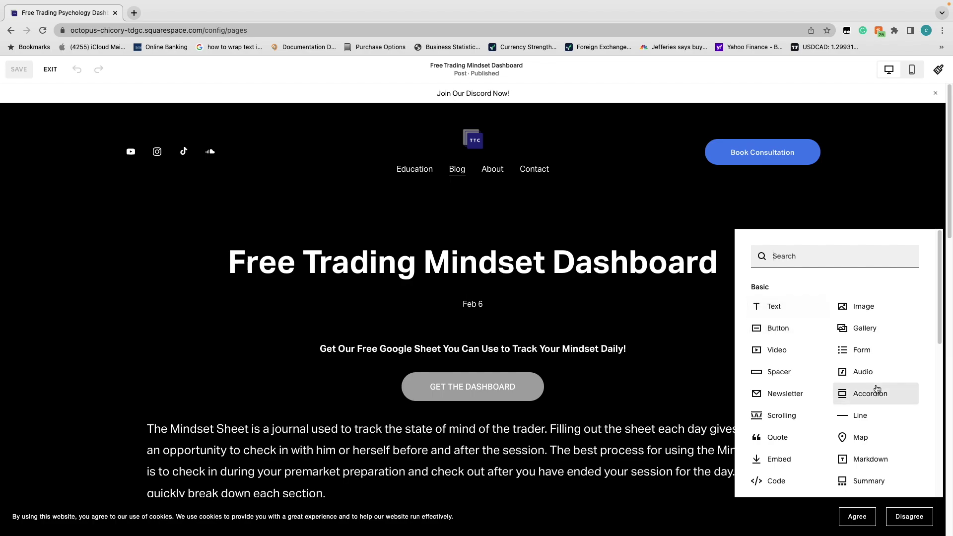
Insert the Blog Form 2 form block with Name, Email, Subject and Message fields
click(857, 350)
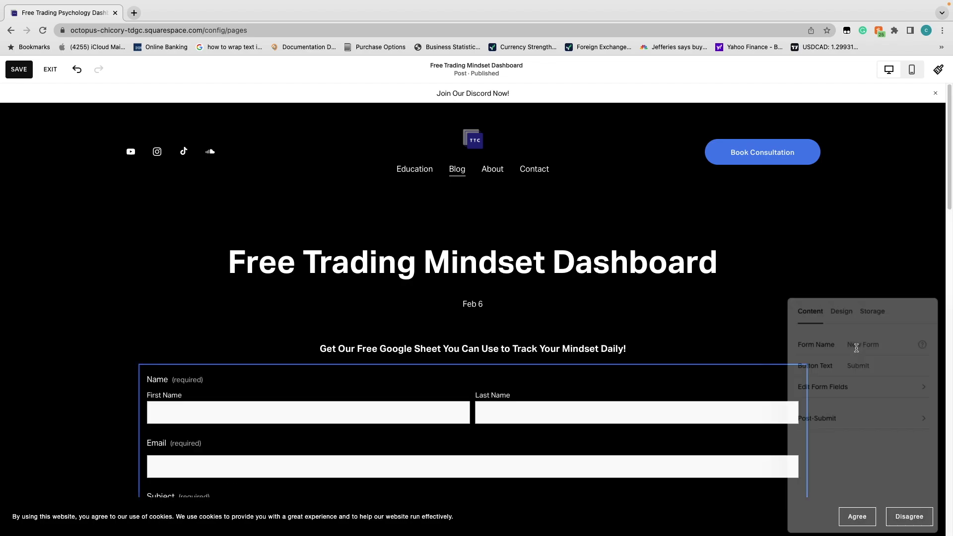
scroll(592, 343, down, 5)
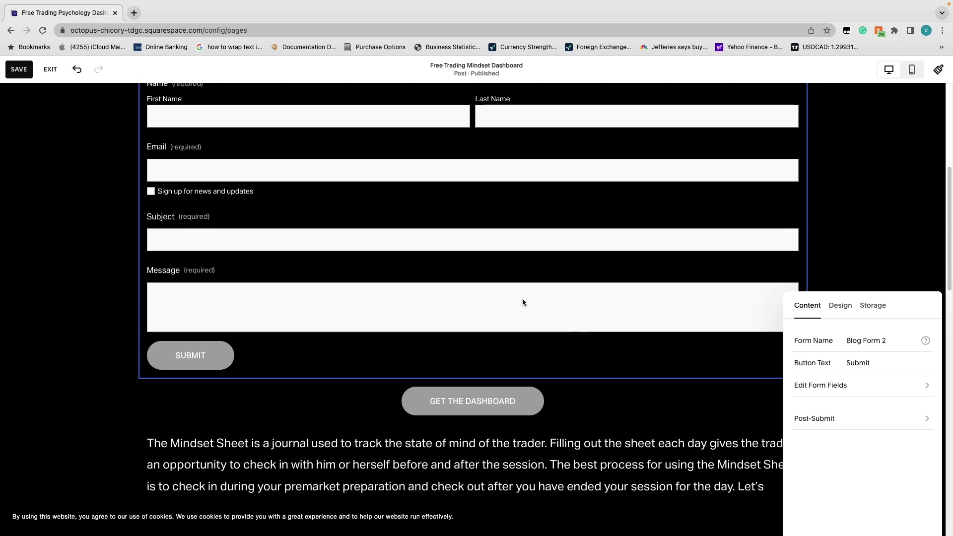
scroll(523, 298, up, 2)
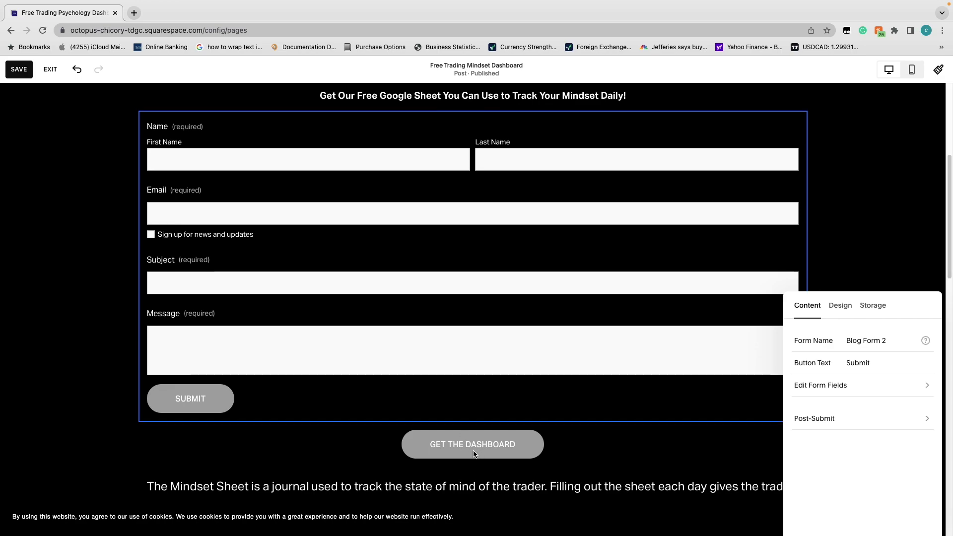
scroll(308, 319, up, 4)
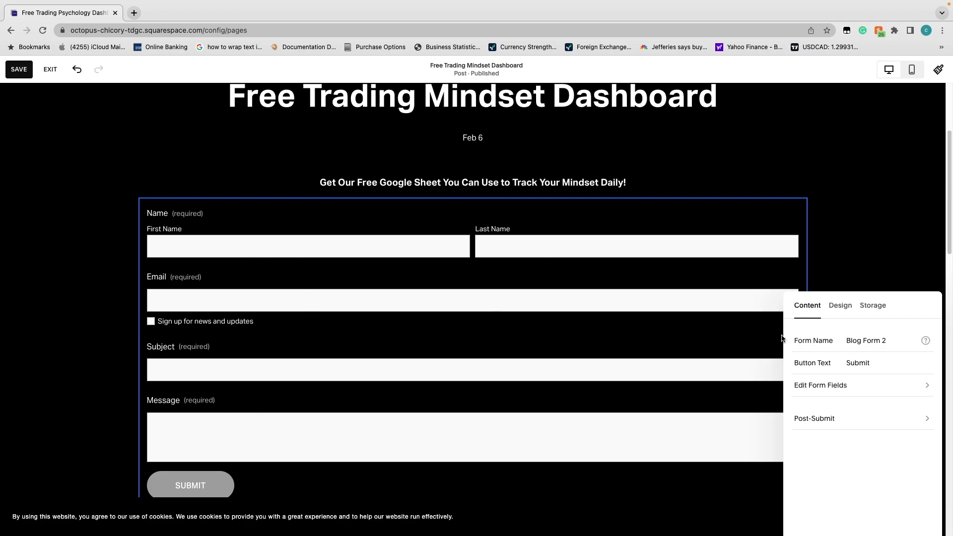
scroll(480, 464, down, 9)
scroll(472, 397, up, 3)
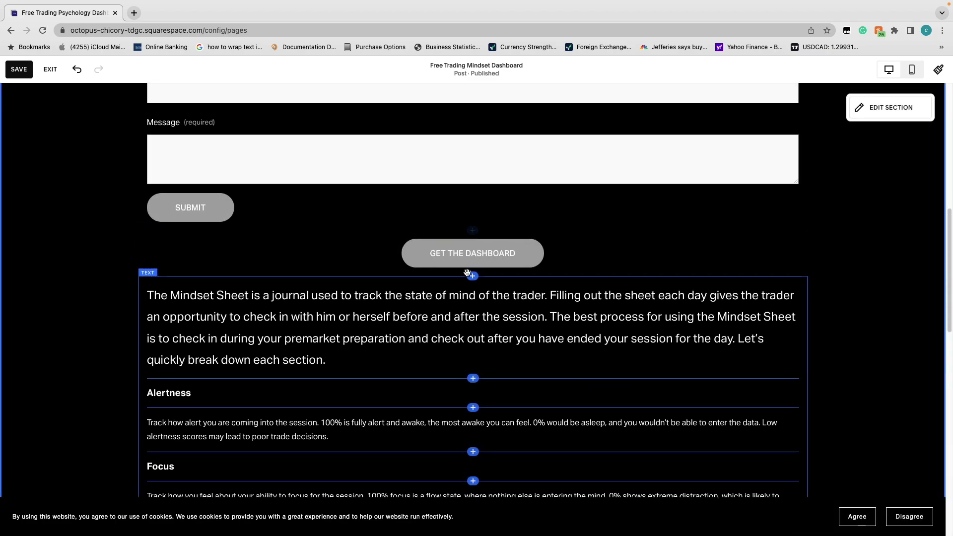
scroll(466, 270, up, 5)
click(466, 187)
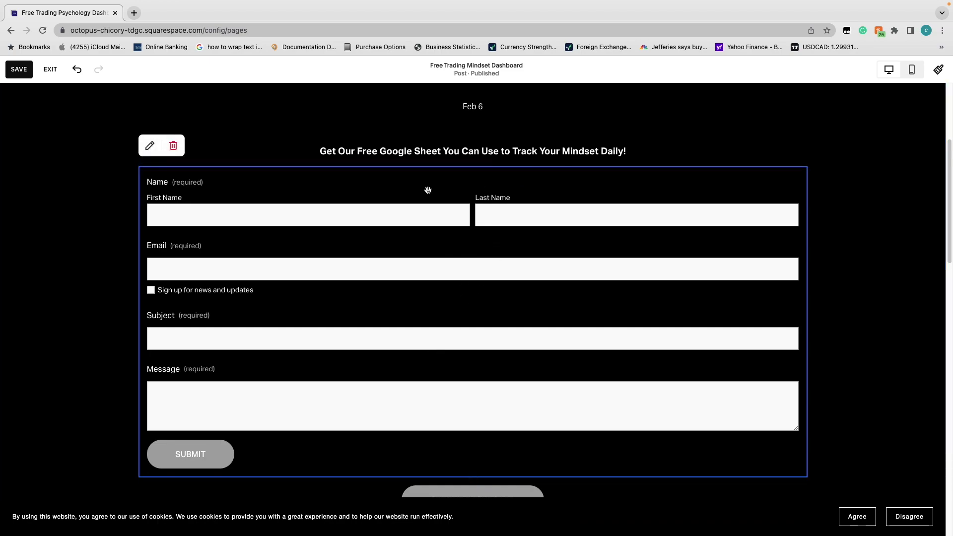
click(149, 145)
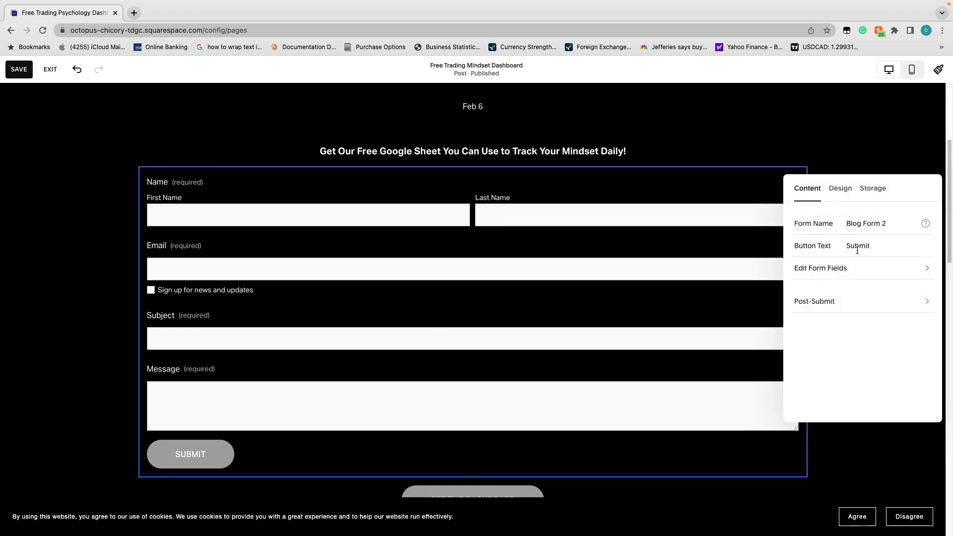
Make the form open from a centred lightbox button
click(841, 190)
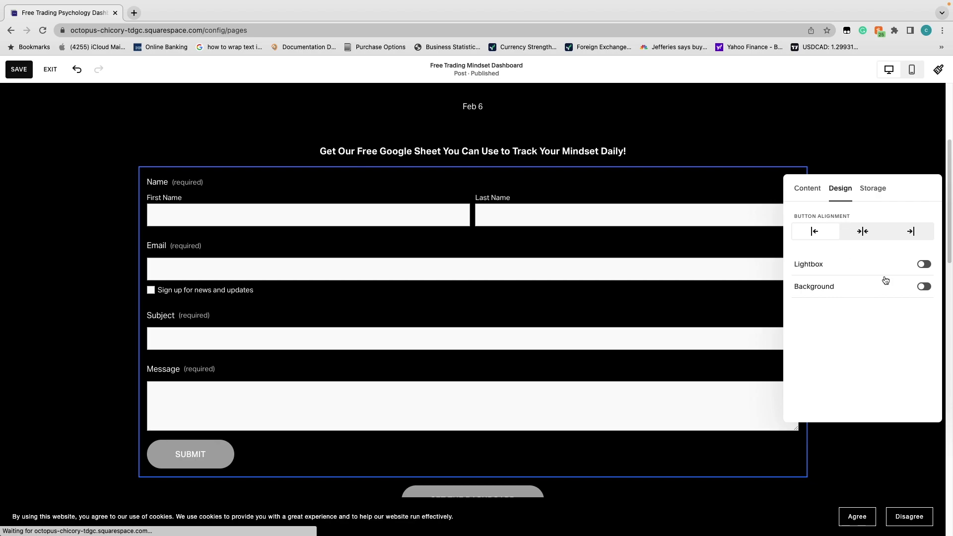
click(923, 265)
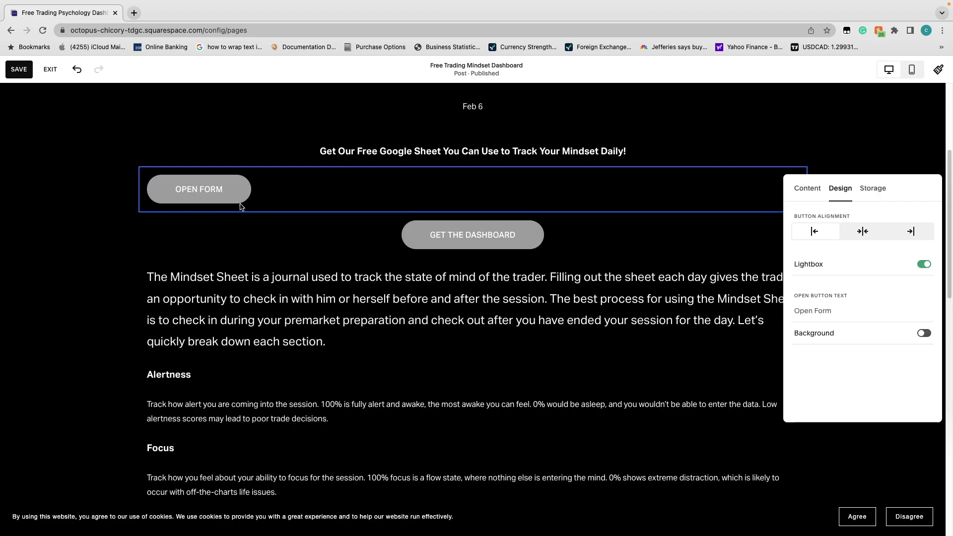
click(874, 236)
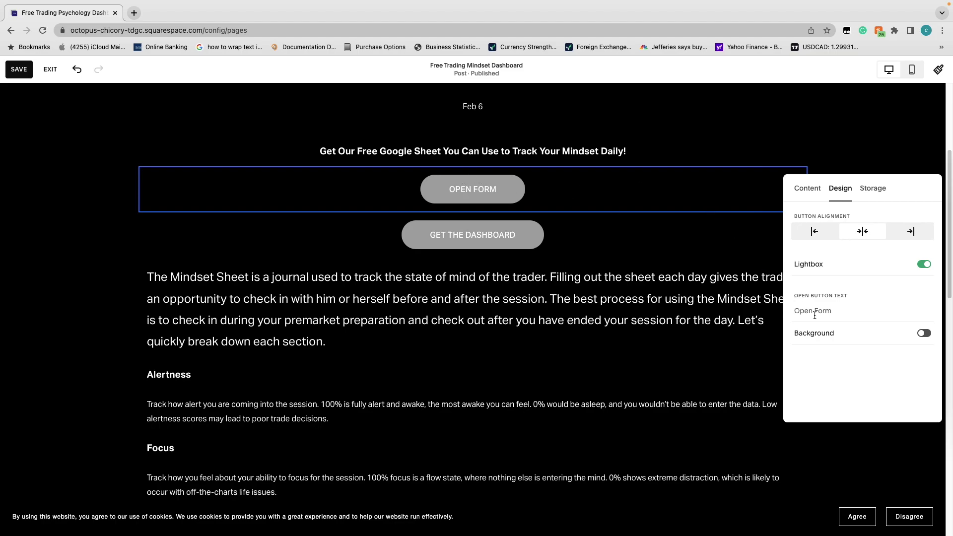
click(805, 198)
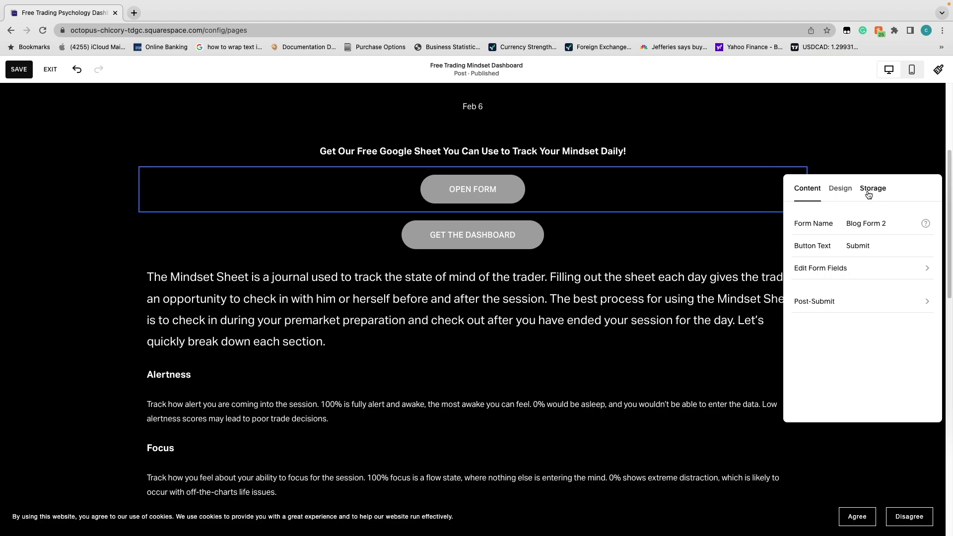
click(841, 194)
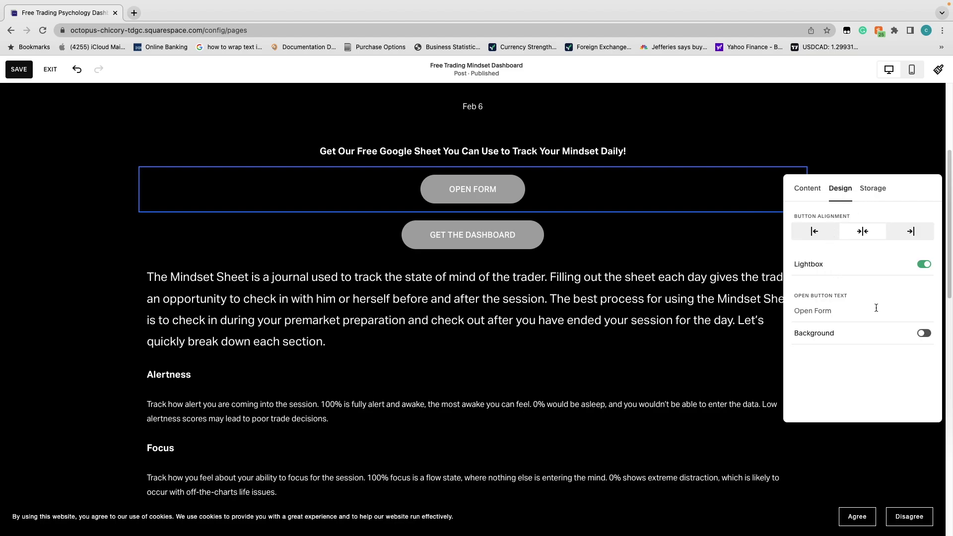
click(816, 195)
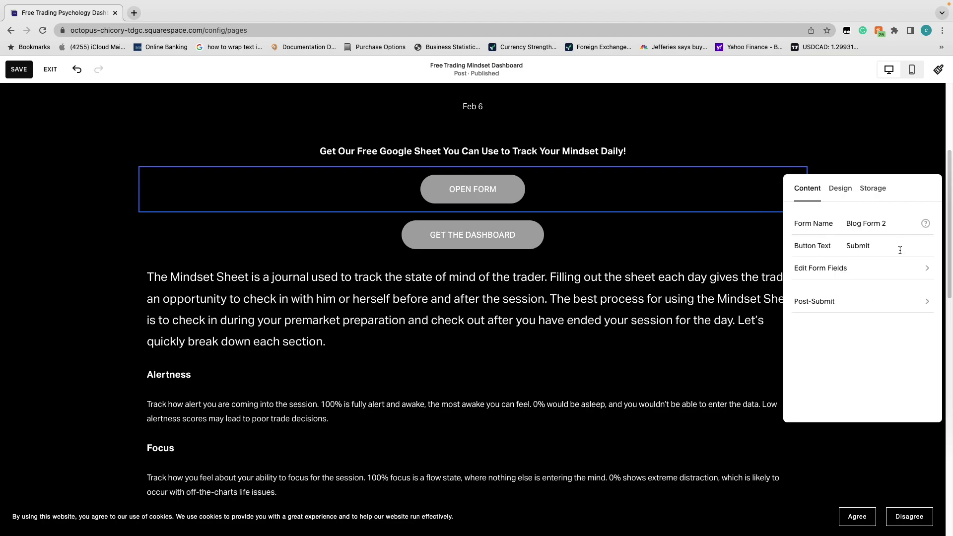
Label the open button 'Get Dashboard' and leave the button block background off
drag(865, 246, 870, 246)
scroll(617, 245, up, 5)
click(879, 224)
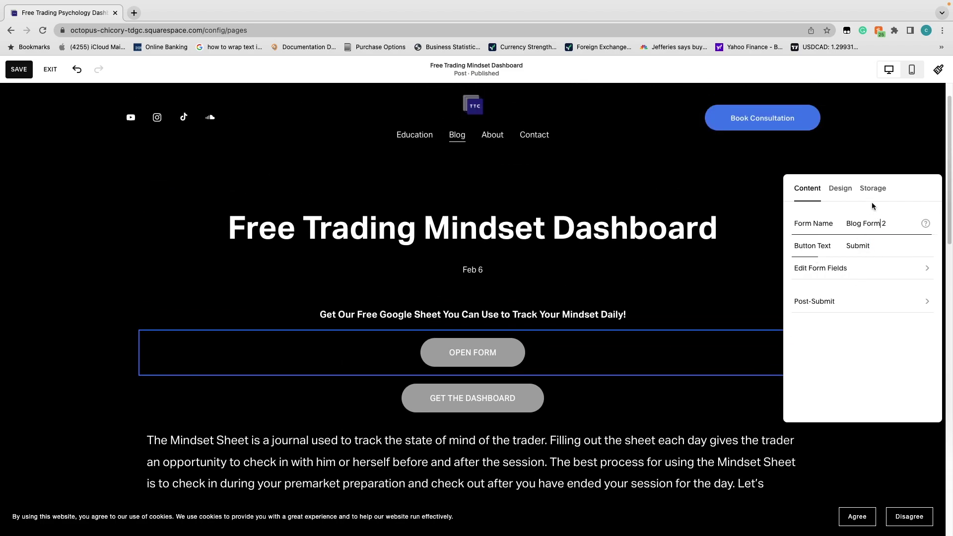
click(840, 189)
click(839, 314)
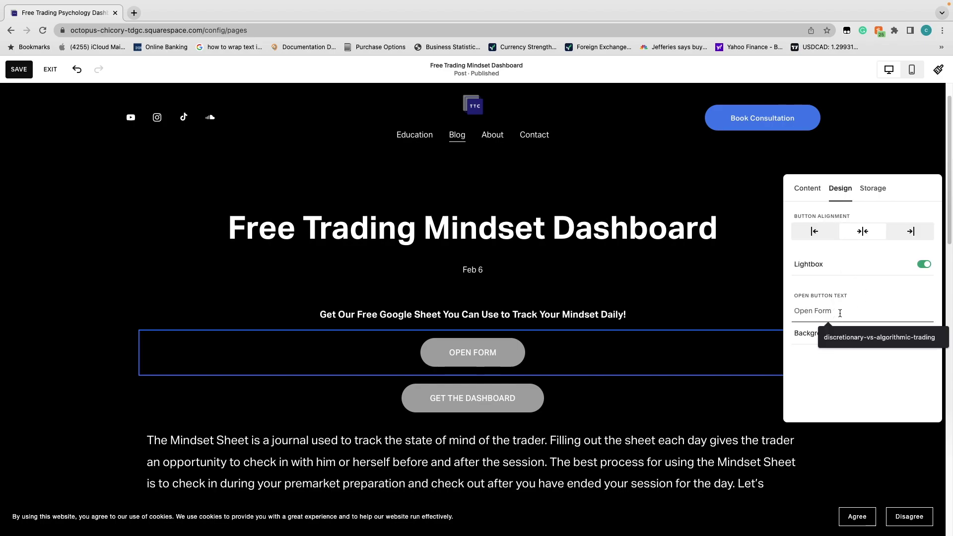
text(Get Dad)
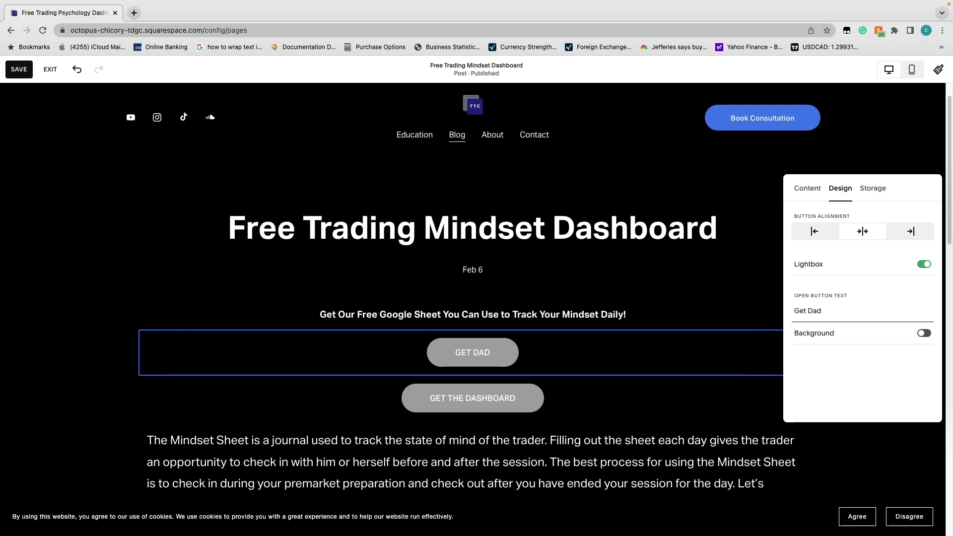
key(BackSpace)
text(sh)
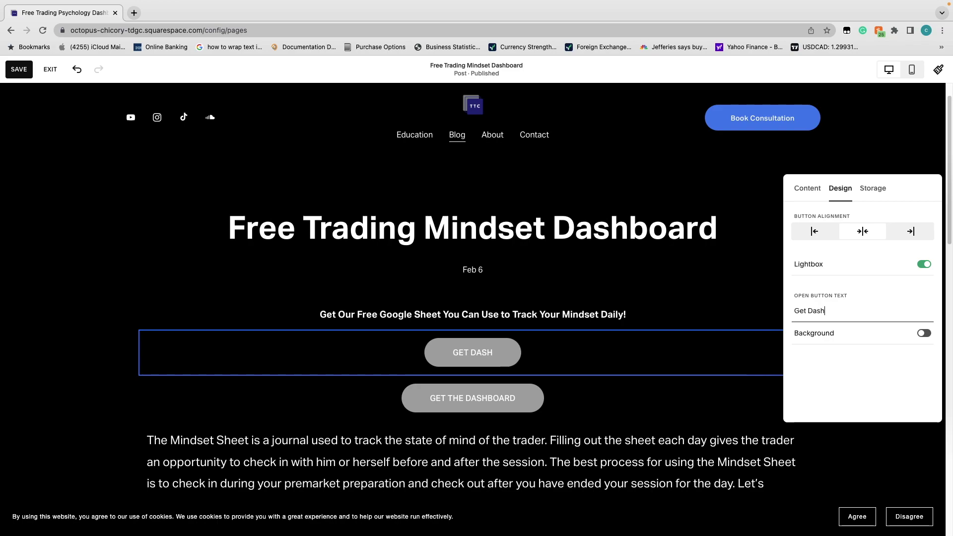
text(board)
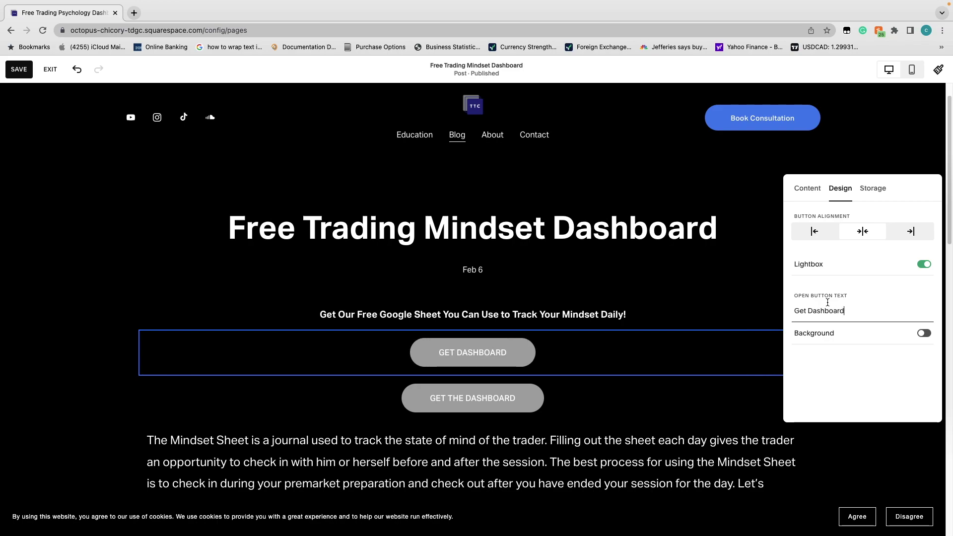
click(925, 335)
click(925, 336)
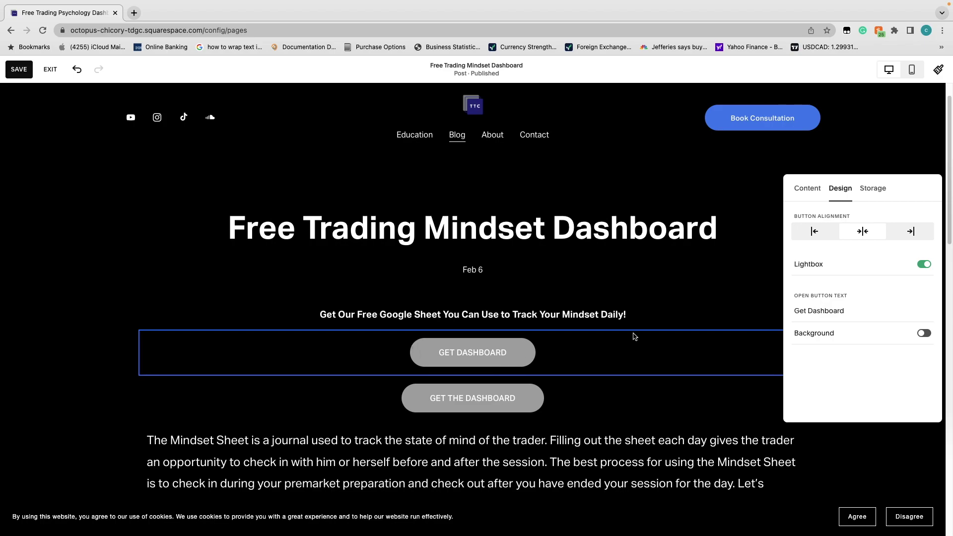
Open the form's field list and toggle the Name field's Required setting
click(813, 193)
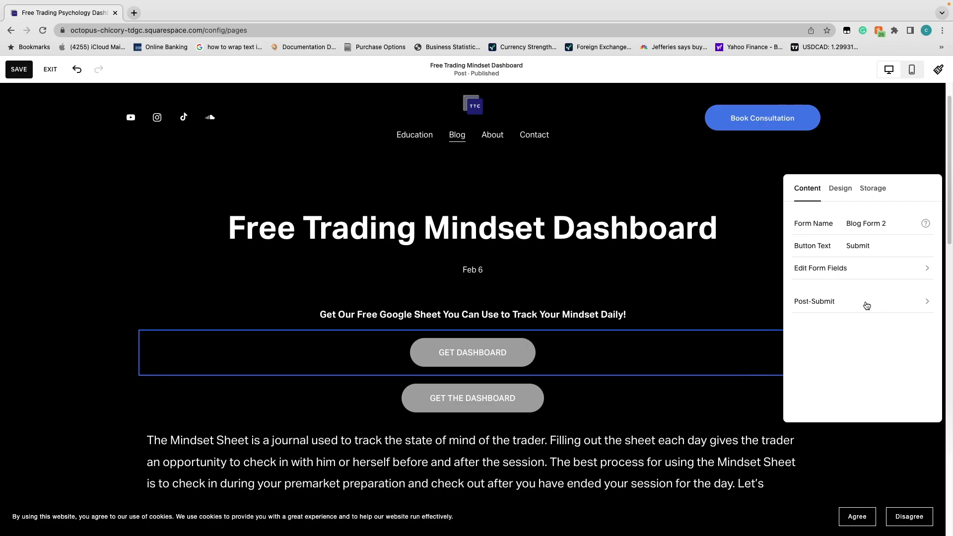
click(912, 274)
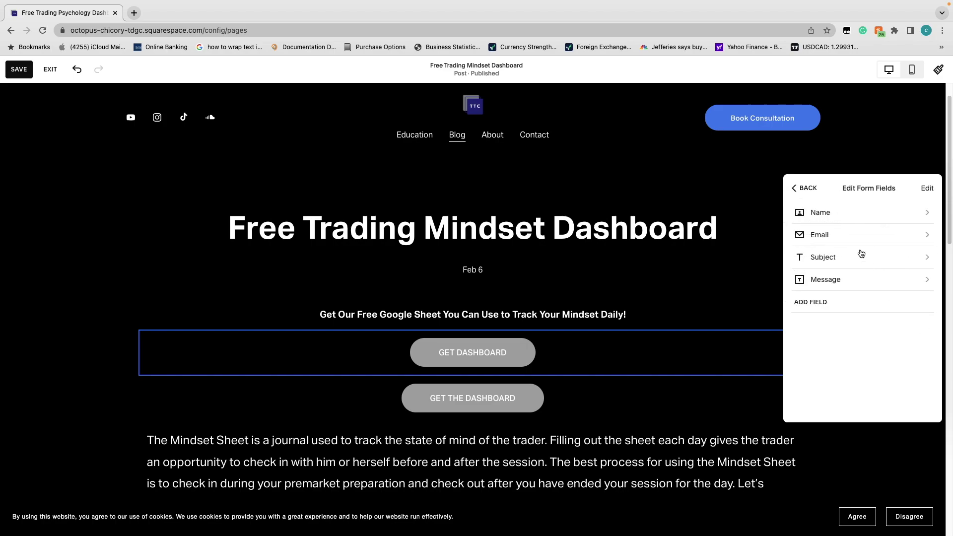
click(805, 188)
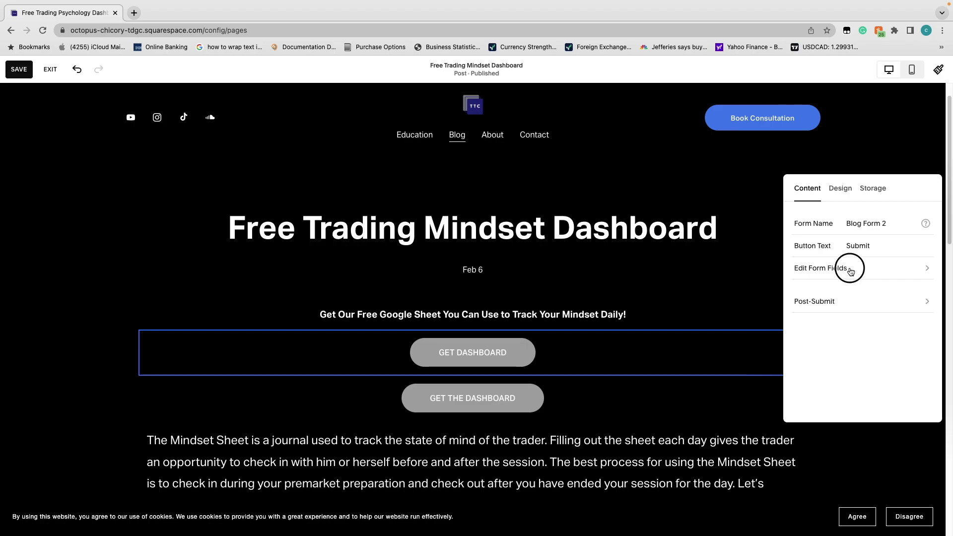
click(851, 271)
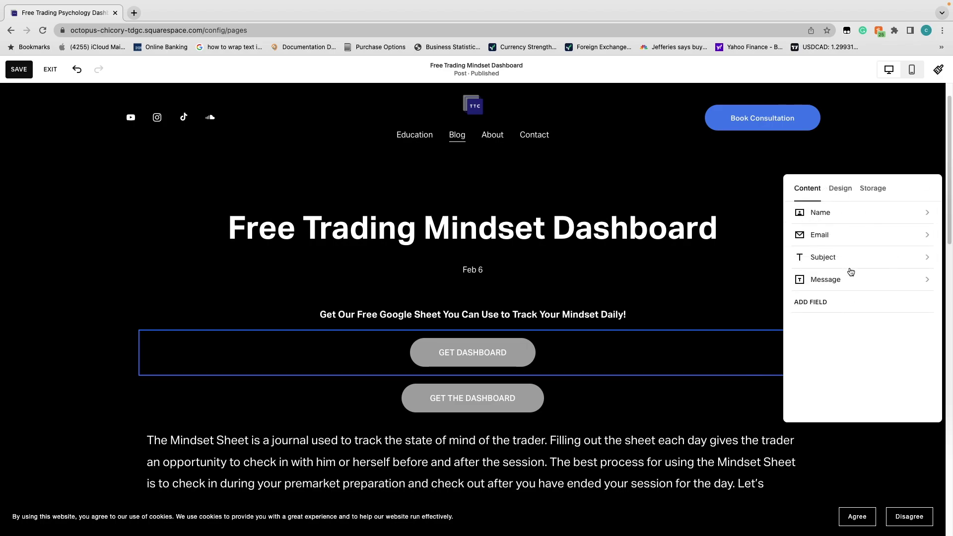
click(847, 209)
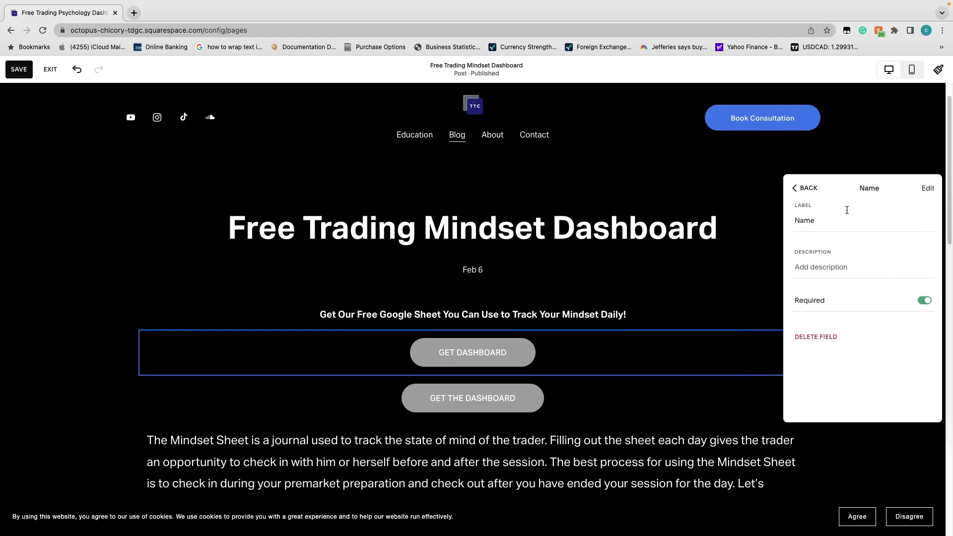
click(924, 300)
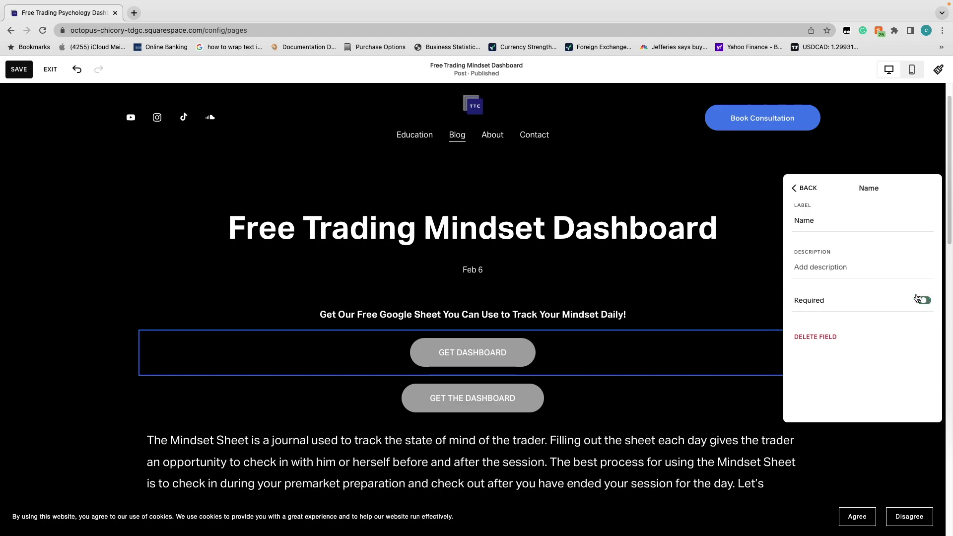
click(800, 188)
Make Subject and Message optional, review Email, and return to the content settings
click(864, 257)
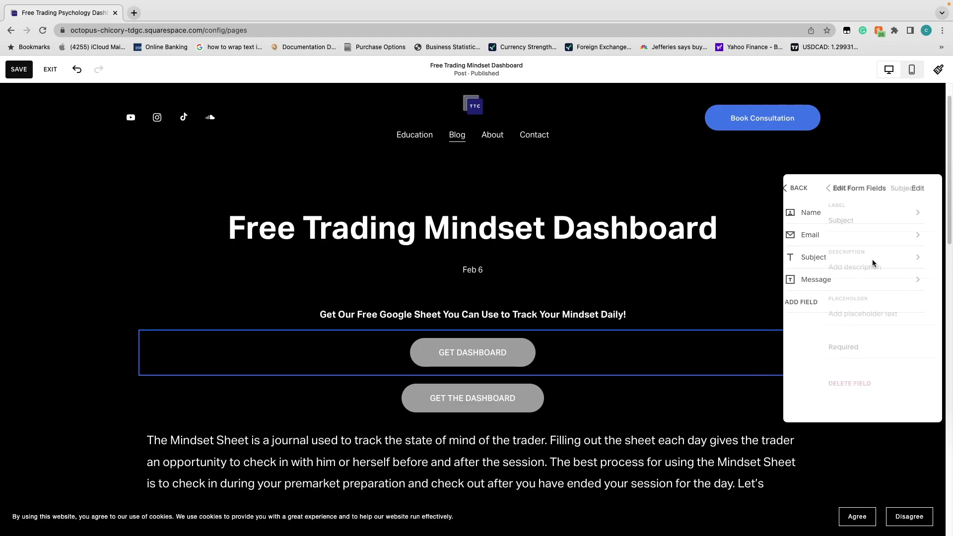
click(925, 347)
click(807, 189)
click(868, 273)
click(932, 352)
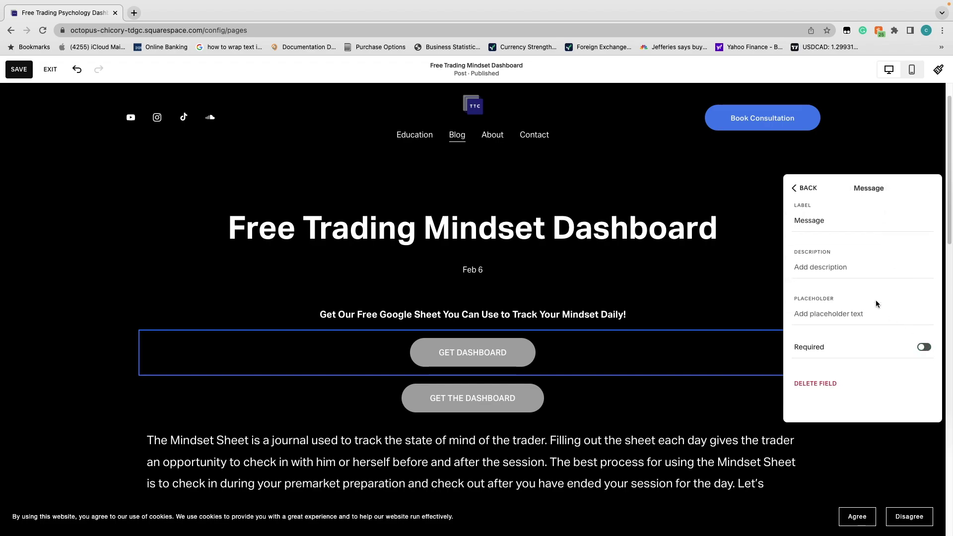
click(818, 189)
click(906, 232)
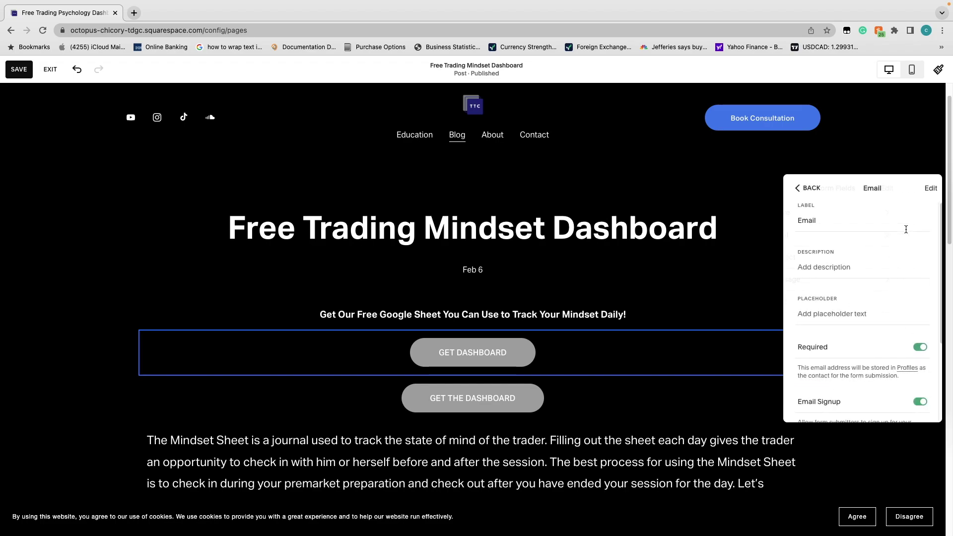
click(802, 191)
click(803, 188)
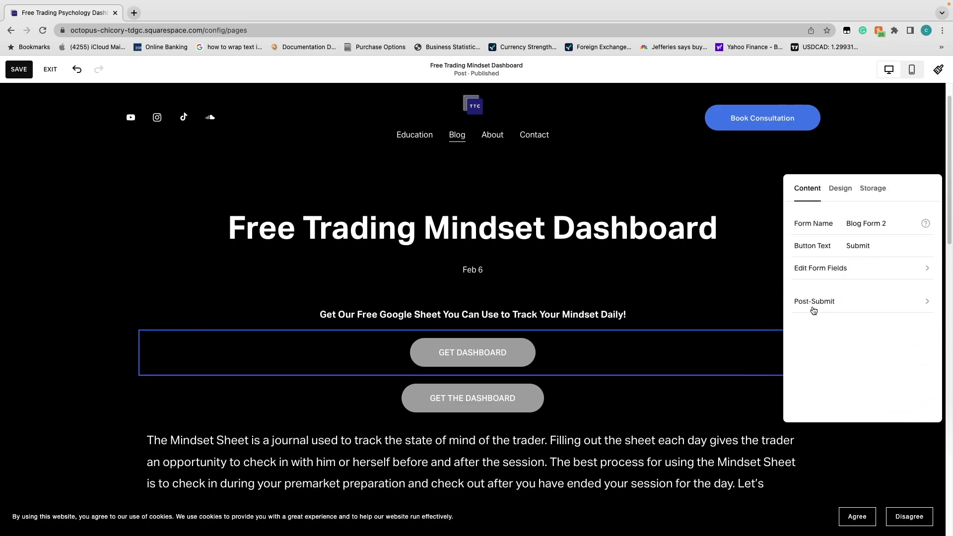
Set the Post-Submit action to Redirect with the pasted Google Docs URL
click(814, 310)
click(879, 232)
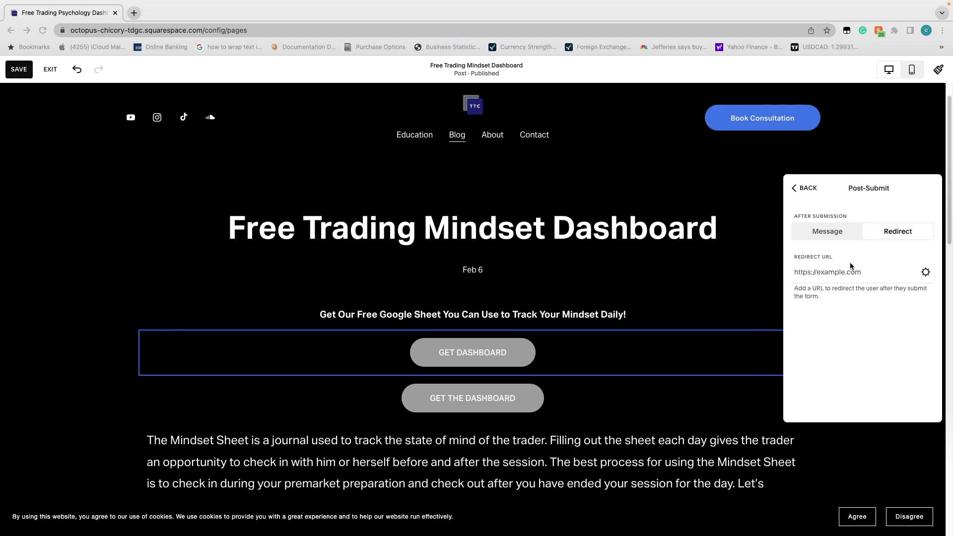
click(836, 276)
key(super+v)
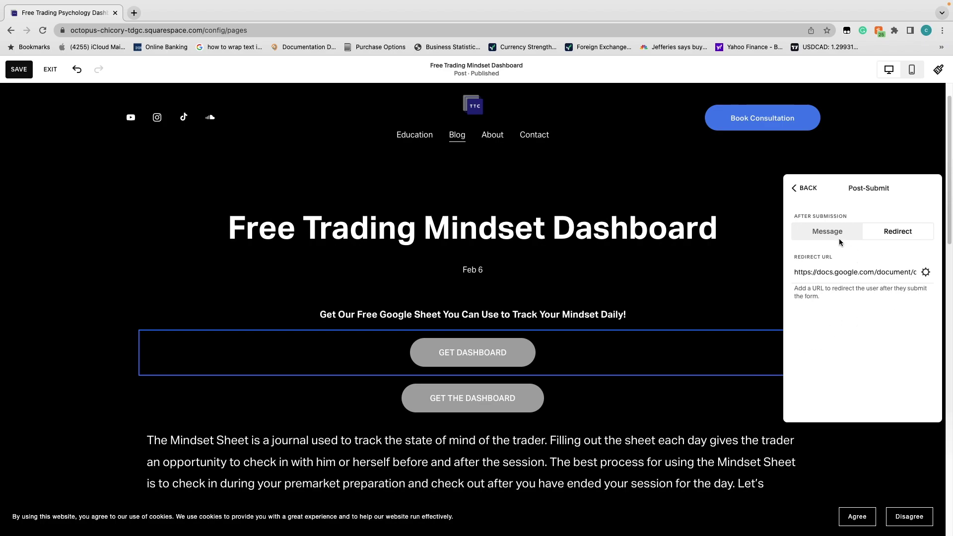
Re-paste the Google Docs redirect URL and check it in the Link Editor
click(827, 231)
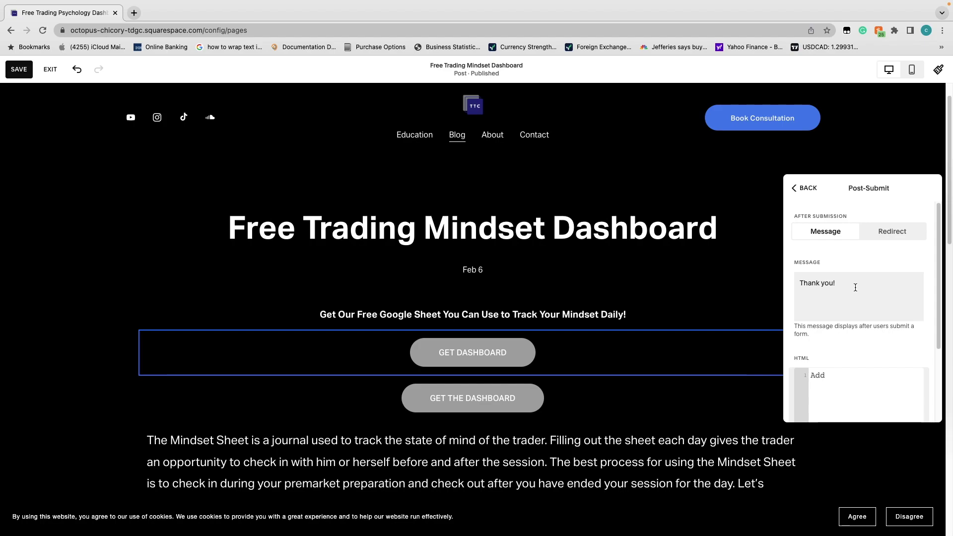
click(846, 295)
click(892, 231)
click(889, 274)
key(super+v)
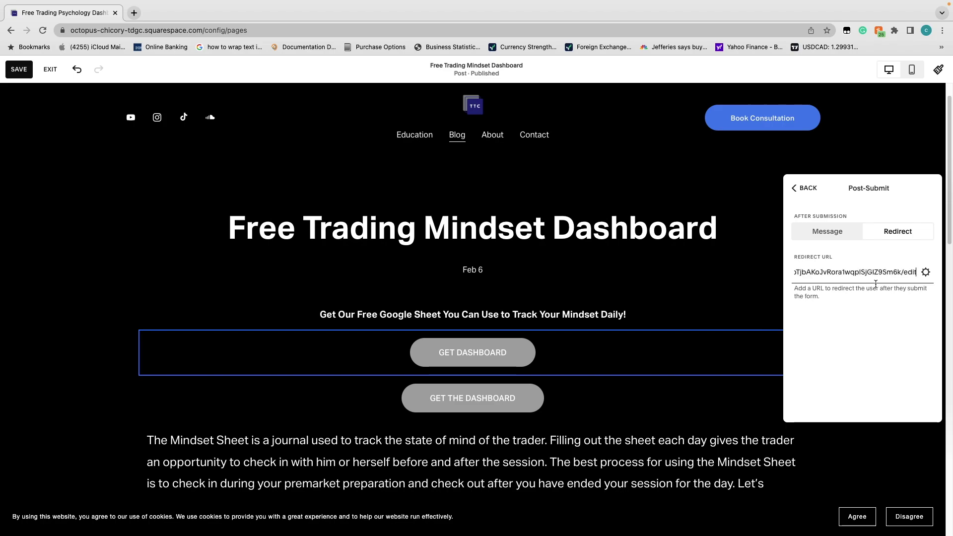
click(926, 272)
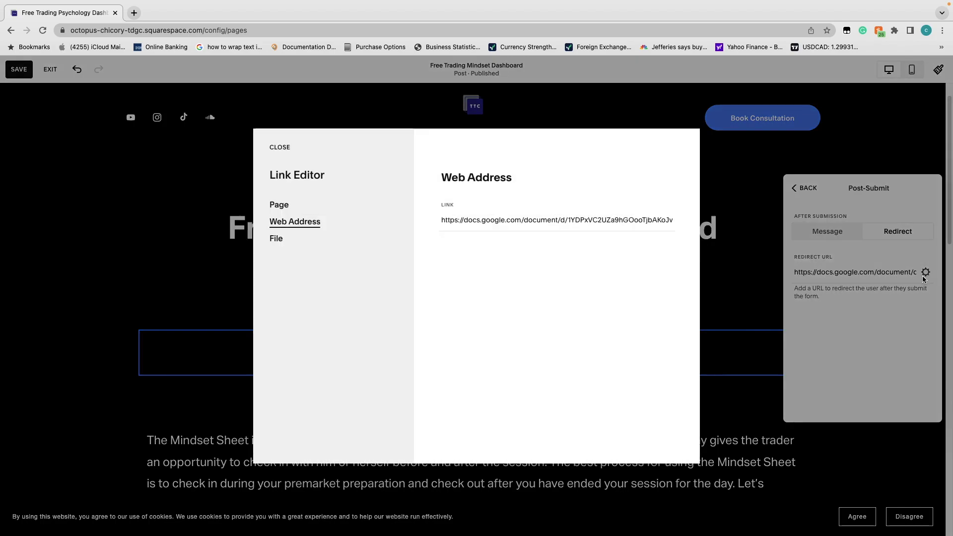
click(285, 207)
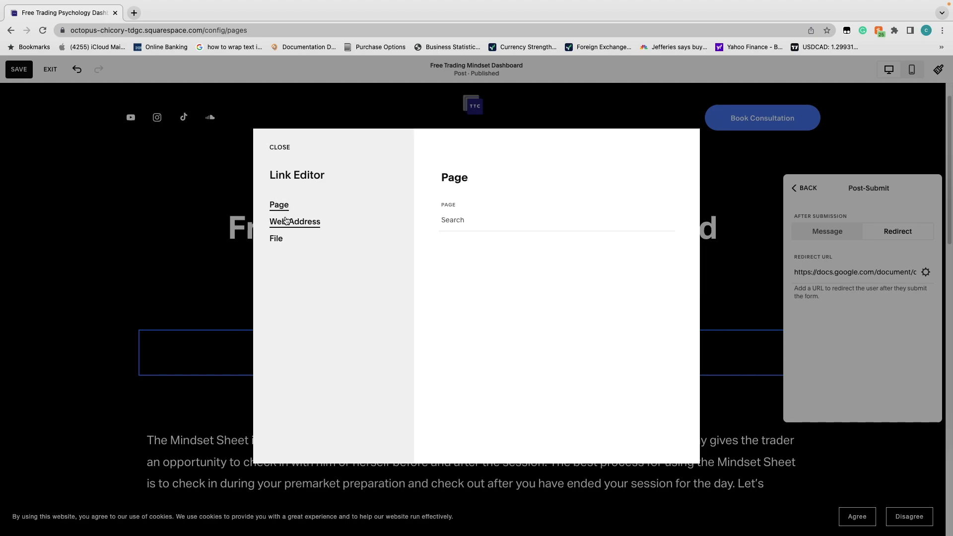
click(285, 226)
Paste the Google Docs link into the emptied Redirect URL field and commit it
click(282, 148)
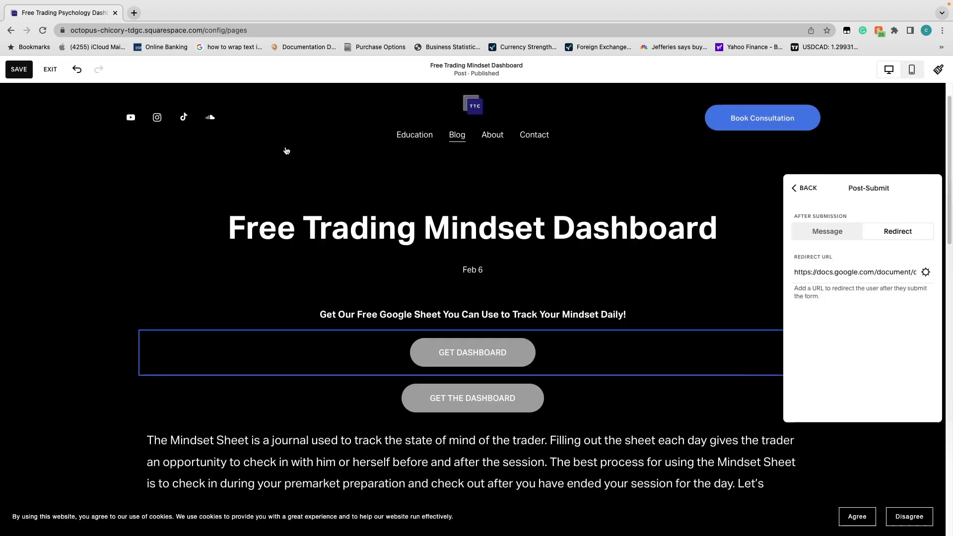
click(827, 232)
click(898, 231)
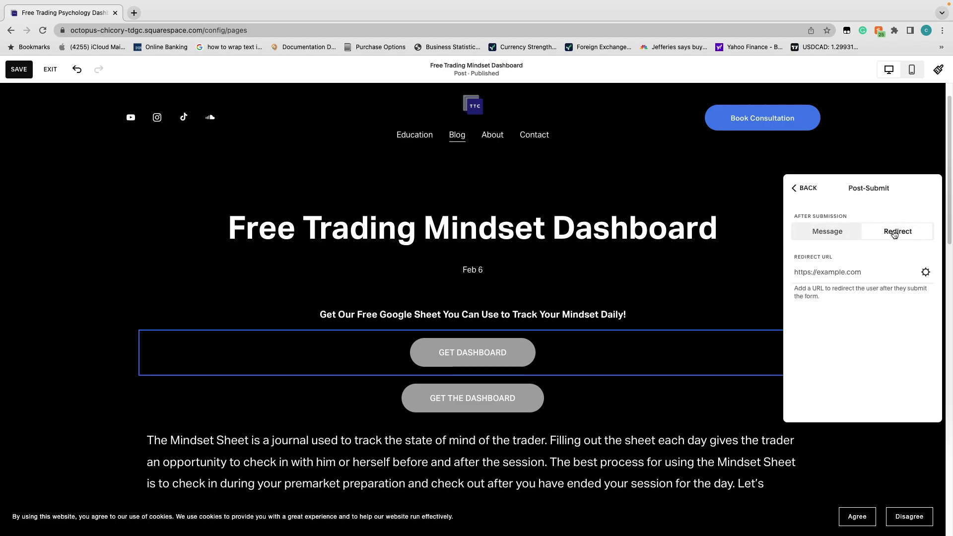
click(867, 275)
key(super+v)
click(862, 316)
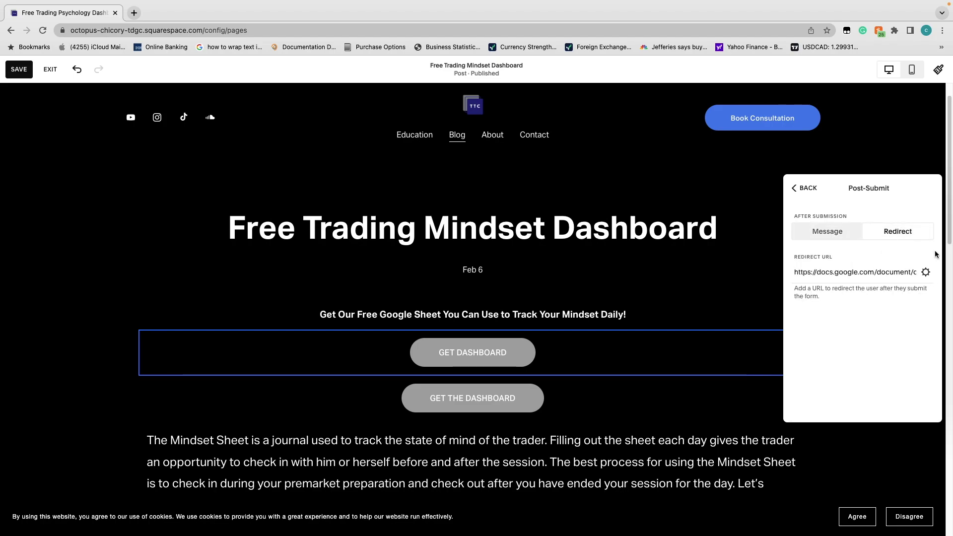
Verify the redirect link is kept in the Link Editor and Post-Submit settings
click(924, 274)
click(780, 310)
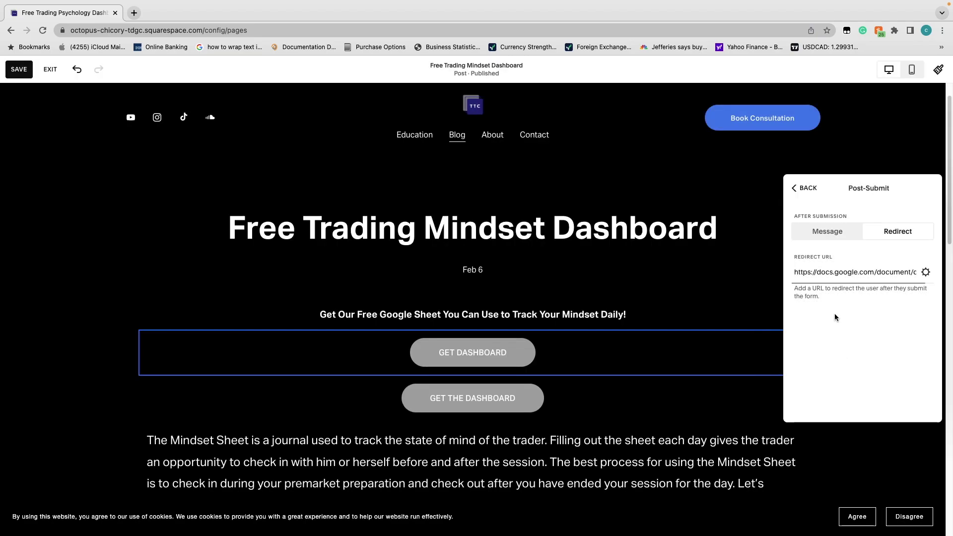
click(808, 187)
click(862, 302)
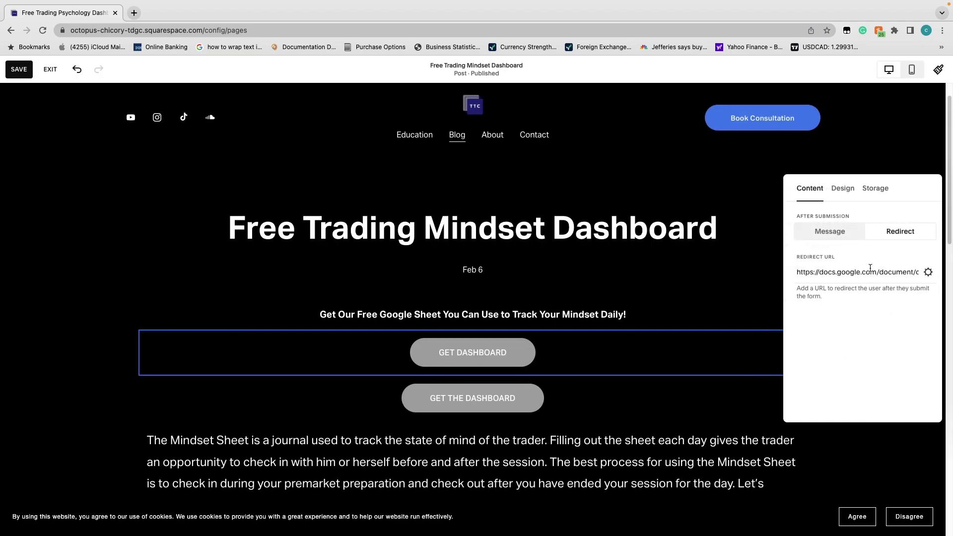
click(804, 189)
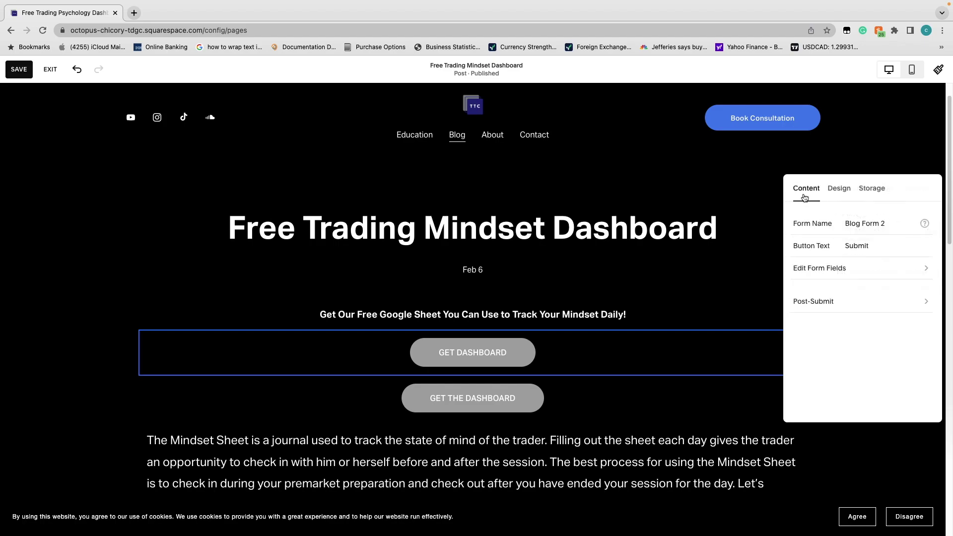
Switch from the form block's Design tab to its Storage tab
click(839, 189)
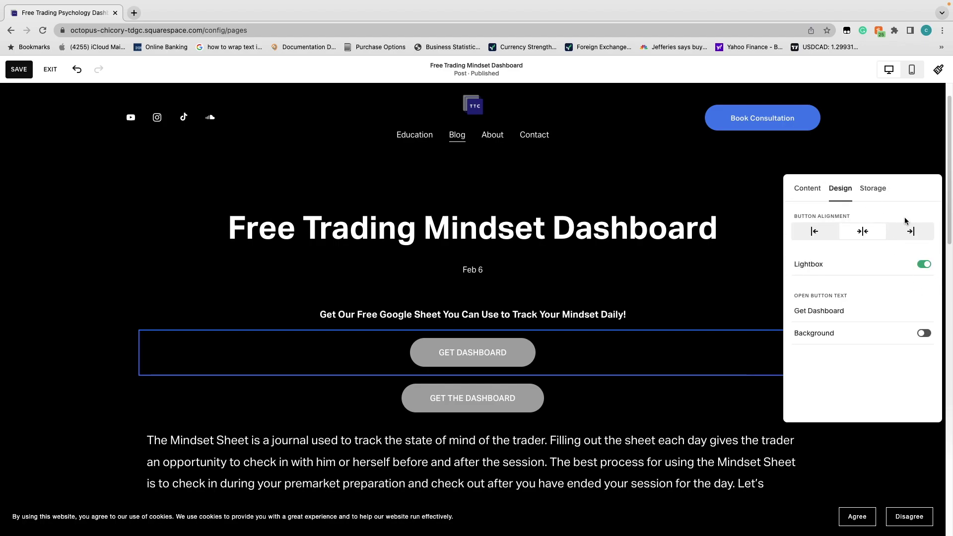
click(873, 188)
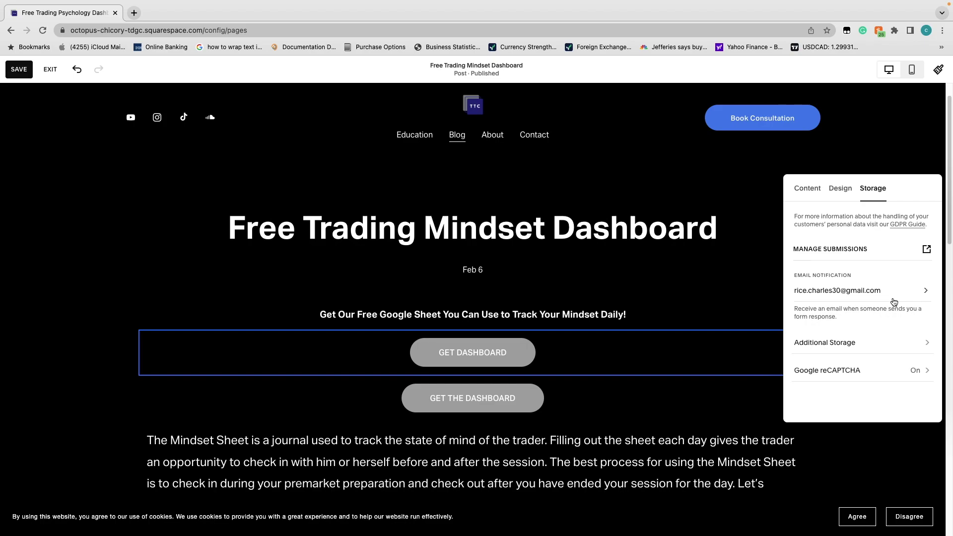
Replace the notification email with the business e-mail address and view Additional Storage
click(893, 303)
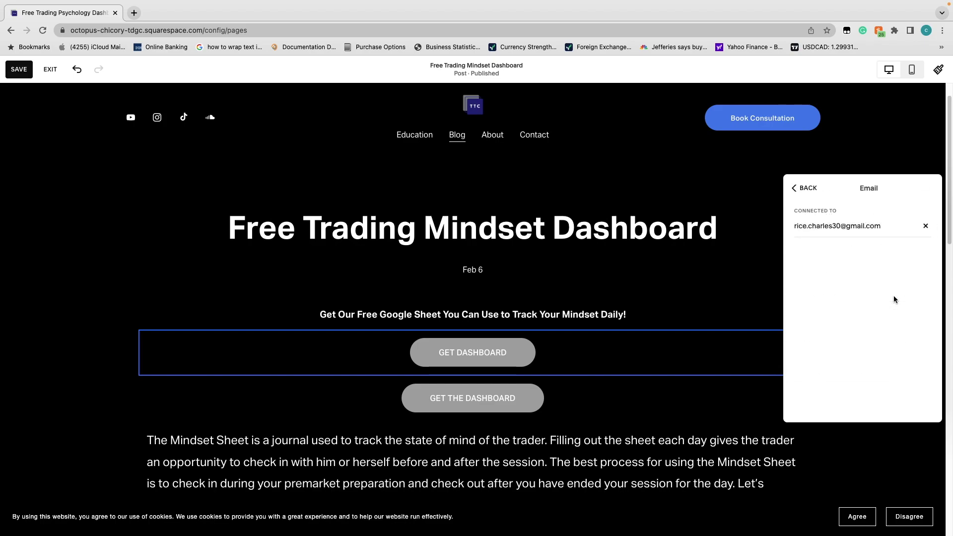
click(927, 230)
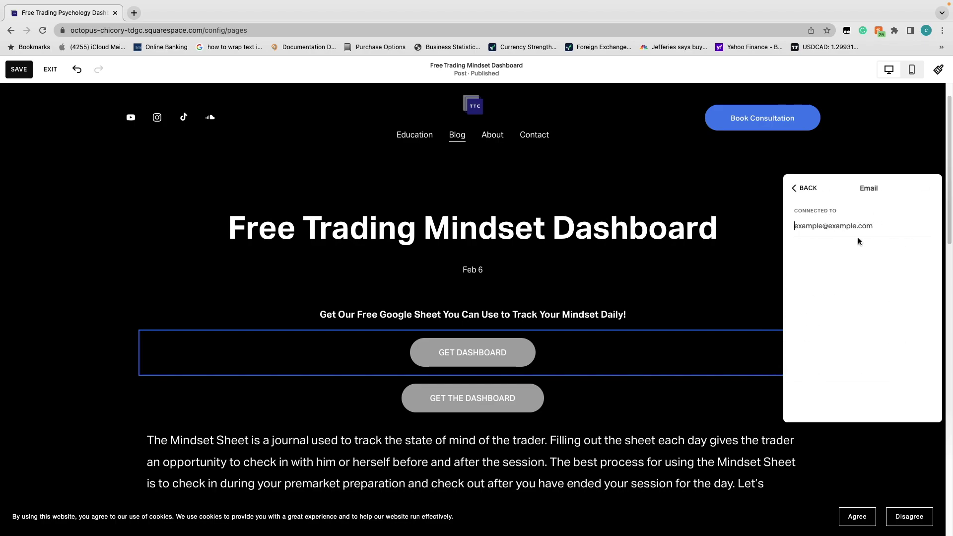
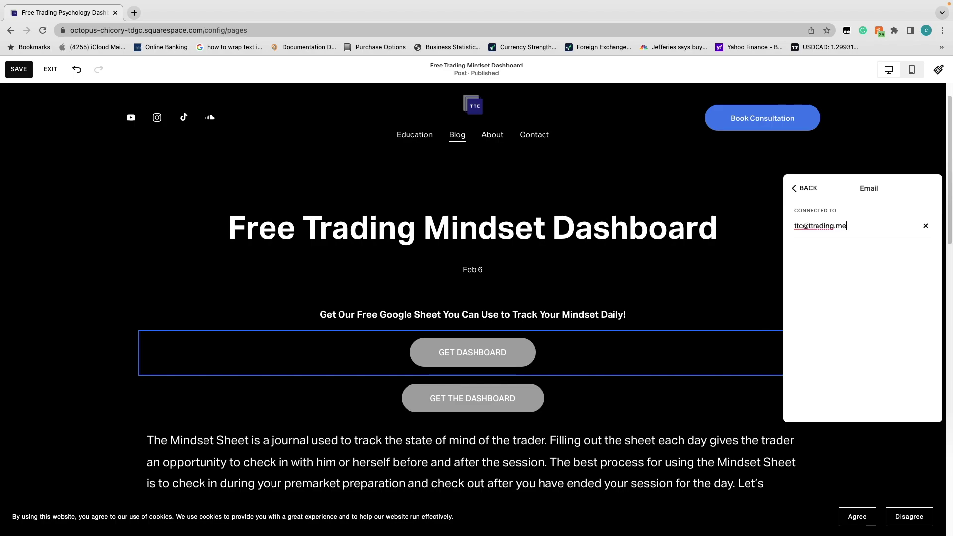
click(812, 194)
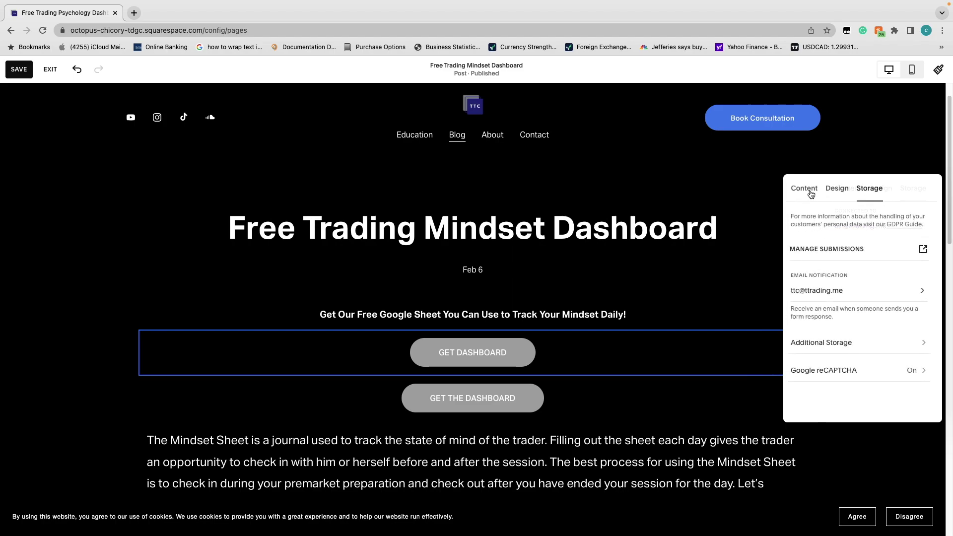
click(884, 349)
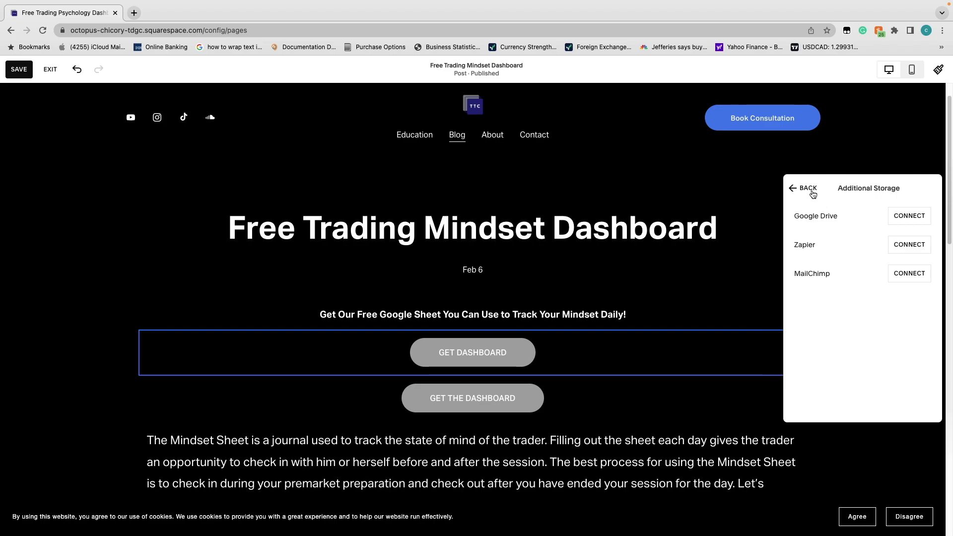
Connect MailChimp by logging in and allowing Squarespace access to the account
click(904, 274)
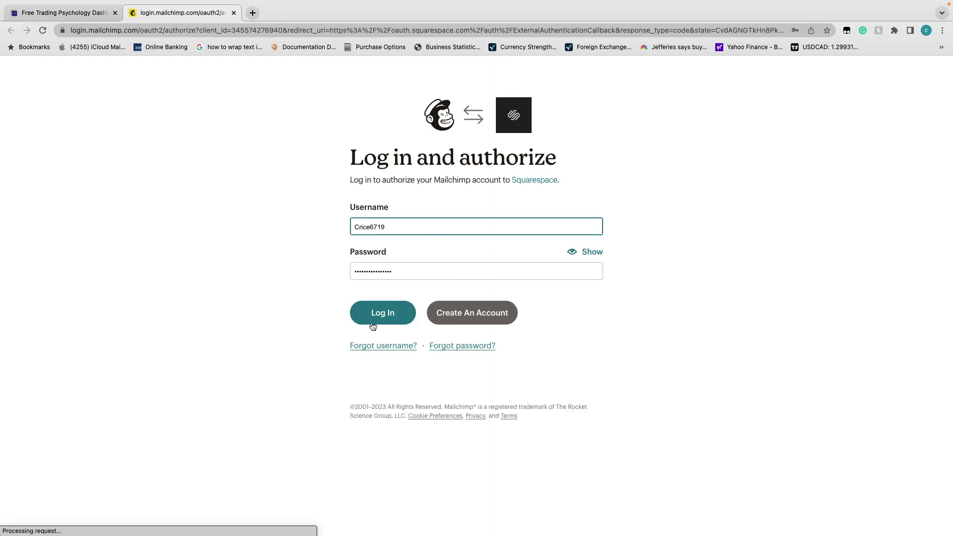
click(386, 314)
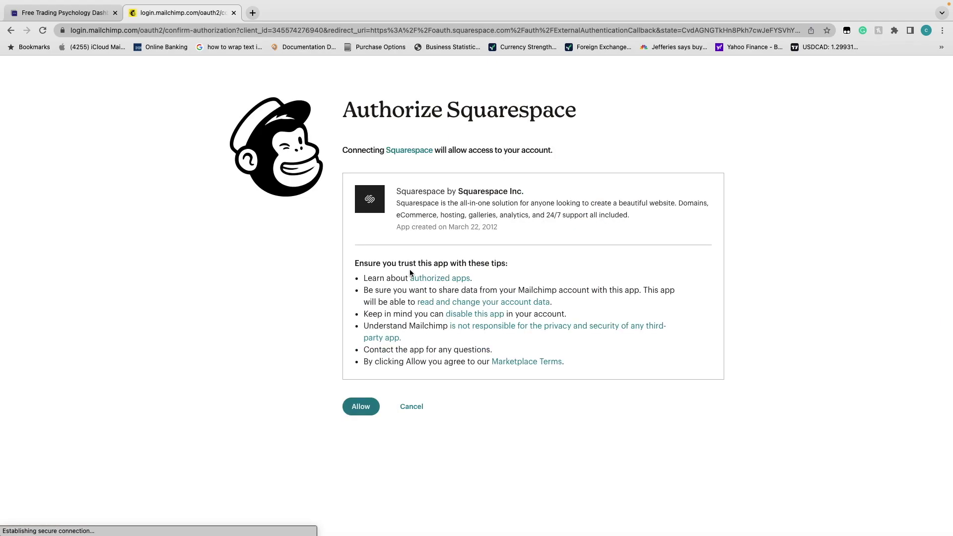
click(358, 412)
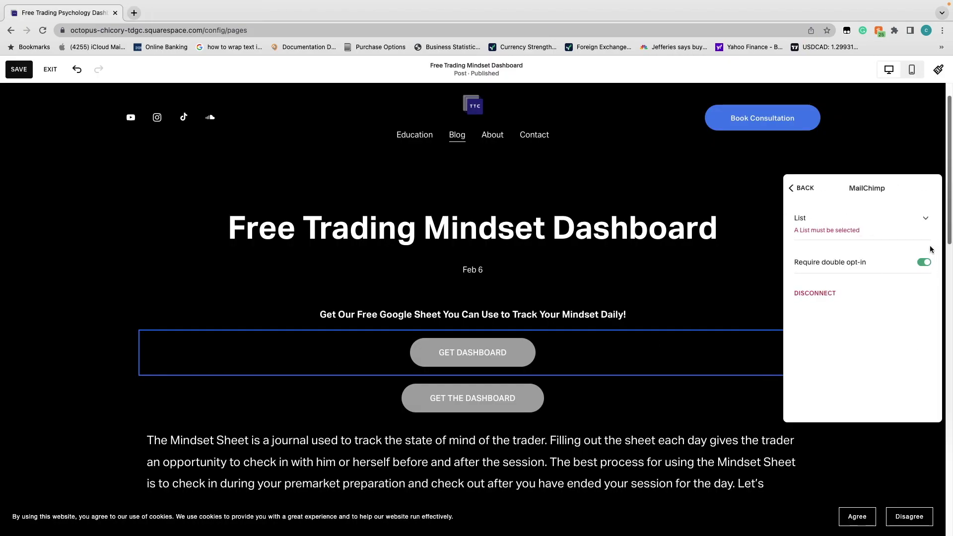
Link the form to the TTC Trading list with double opt-in switched off
click(919, 220)
click(831, 231)
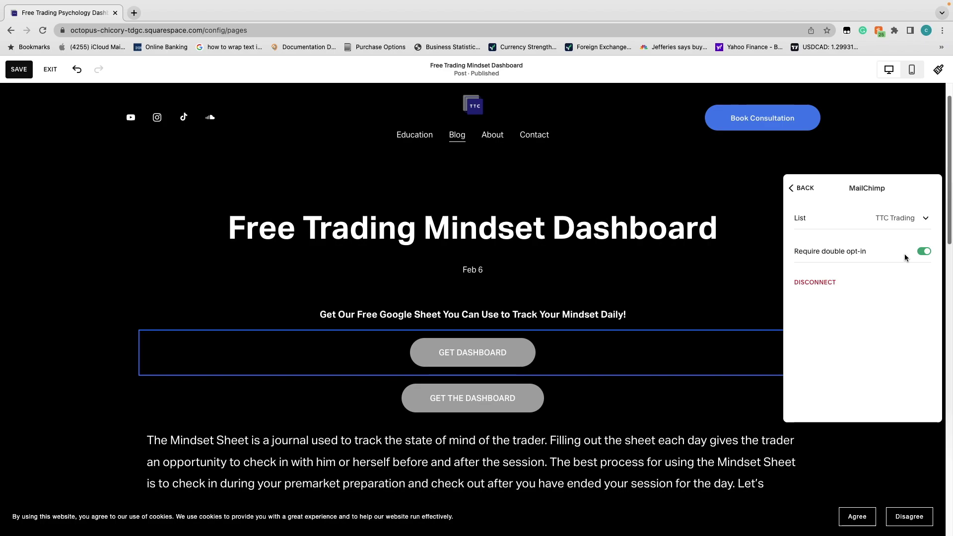
click(924, 251)
click(804, 193)
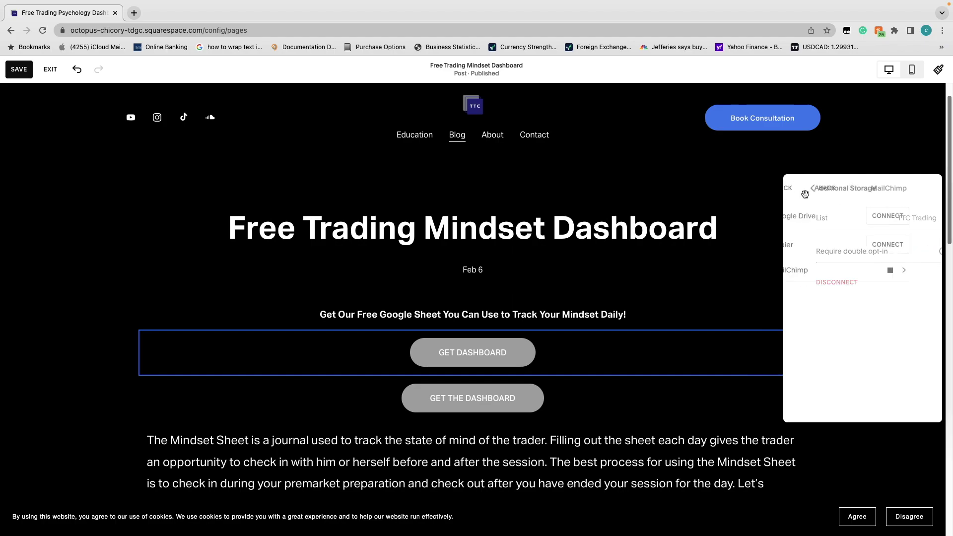
click(808, 198)
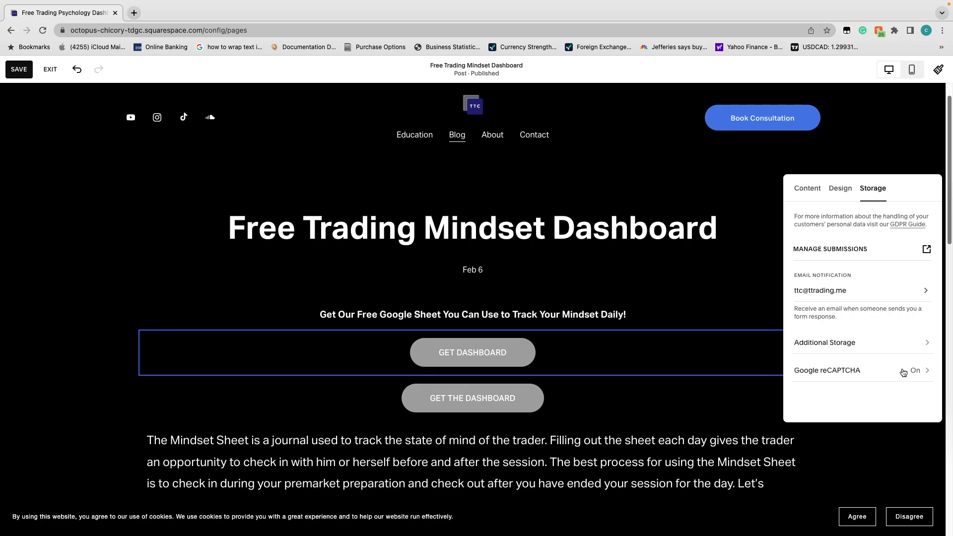
Review the Design, Content and Storage tabs, close the panel, and select the GET DASHBOARD block
click(844, 189)
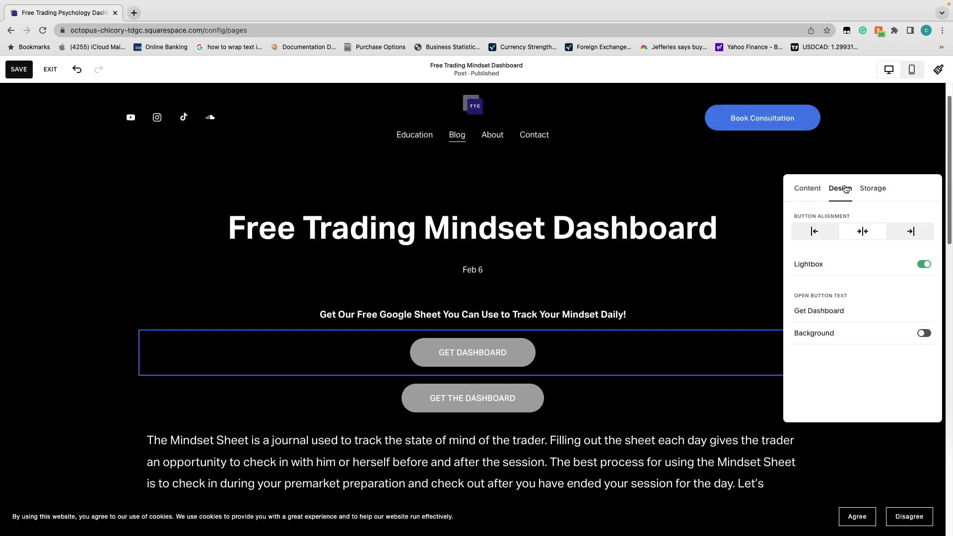
click(797, 189)
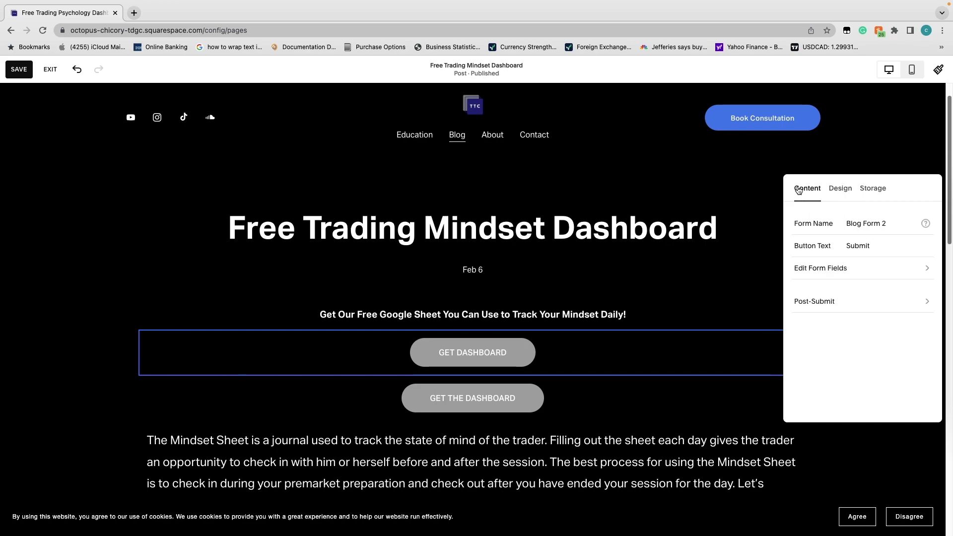
click(834, 189)
click(872, 189)
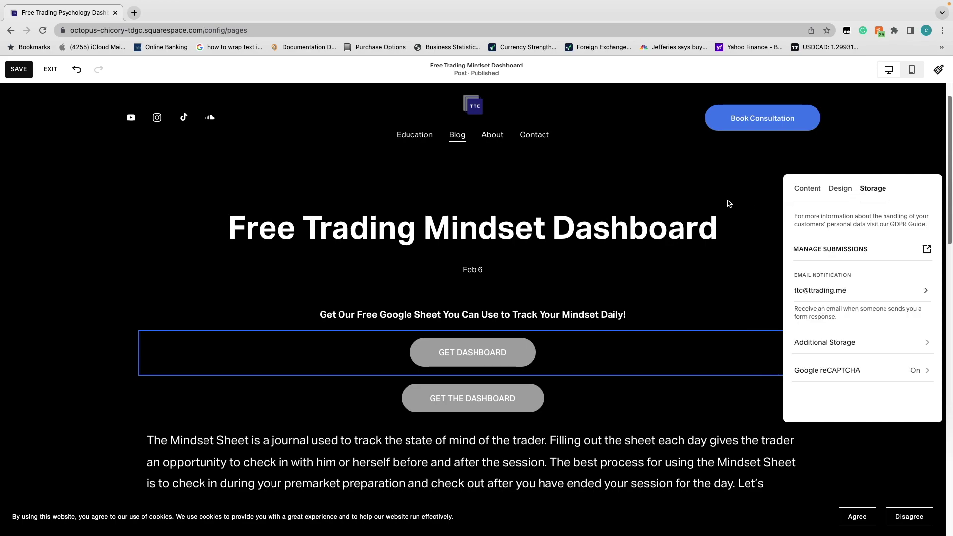
click(739, 186)
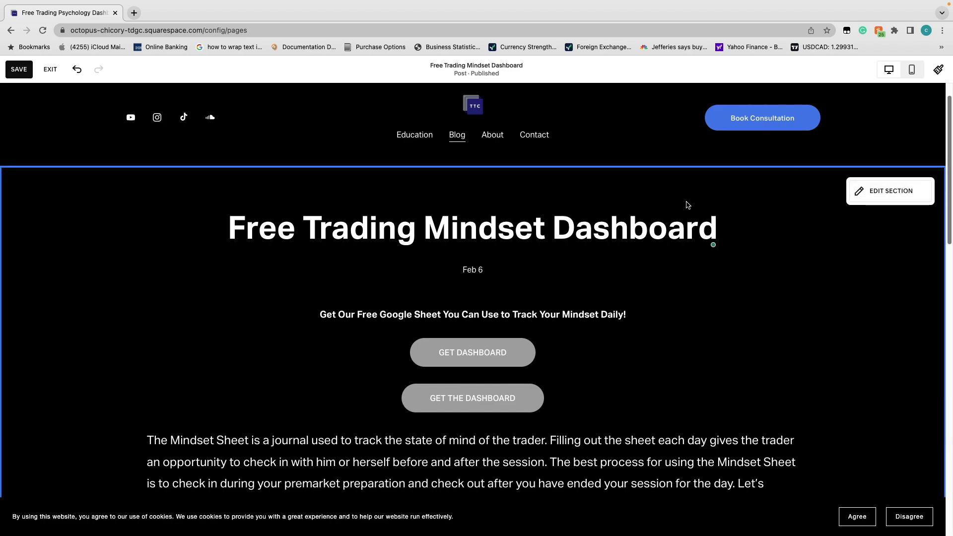
click(572, 351)
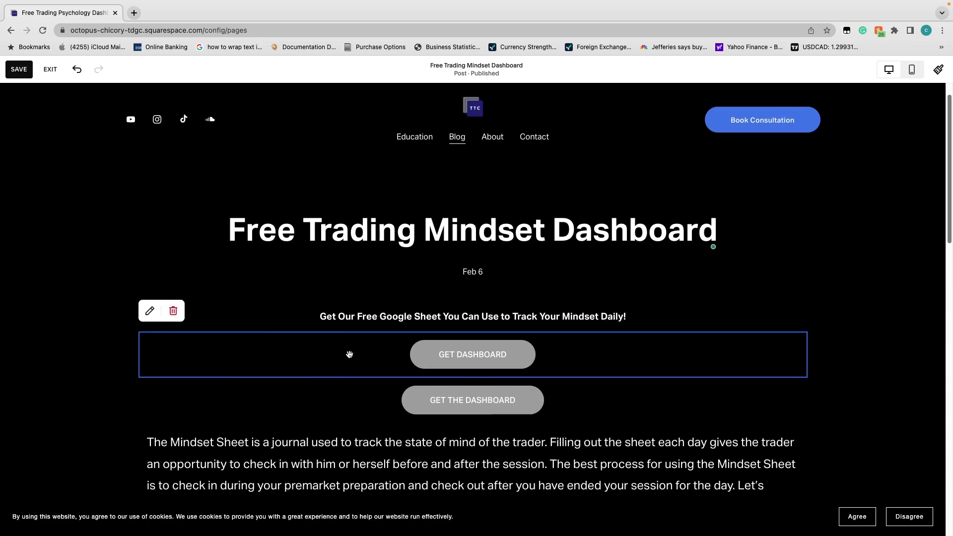
Delete the GET DASHBOARD button block, save the post, and reload the page
click(173, 311)
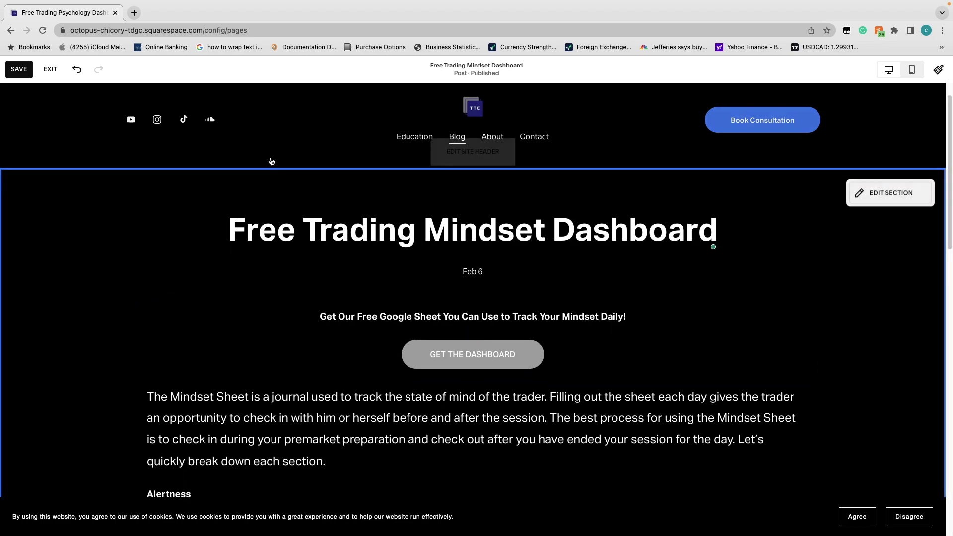
click(20, 69)
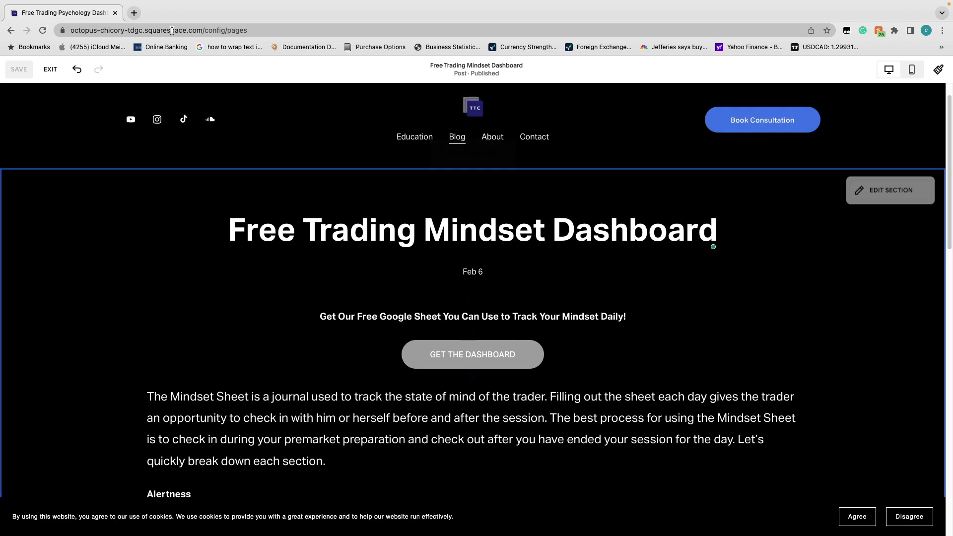
click(43, 31)
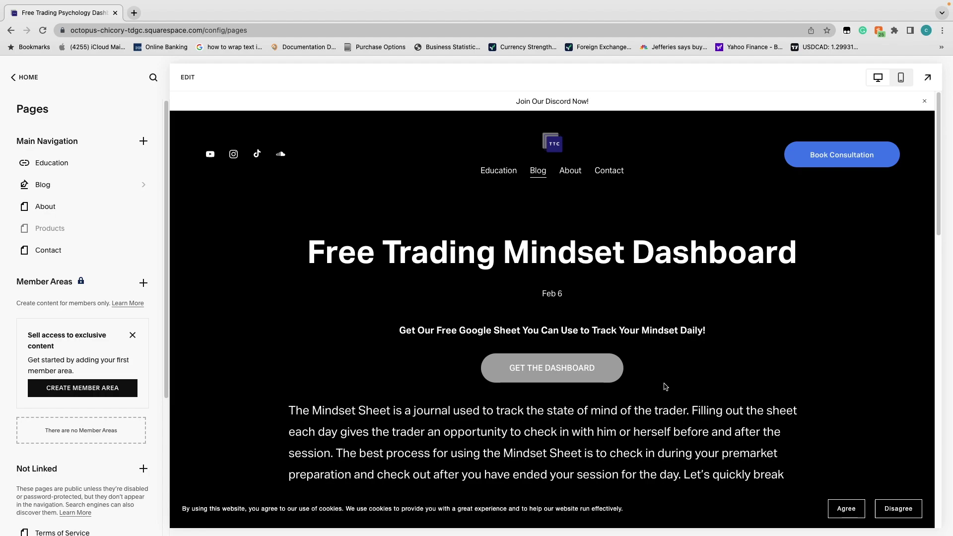
Submit a test email address through the GET THE DASHBOARD popup sign-up form
click(614, 378)
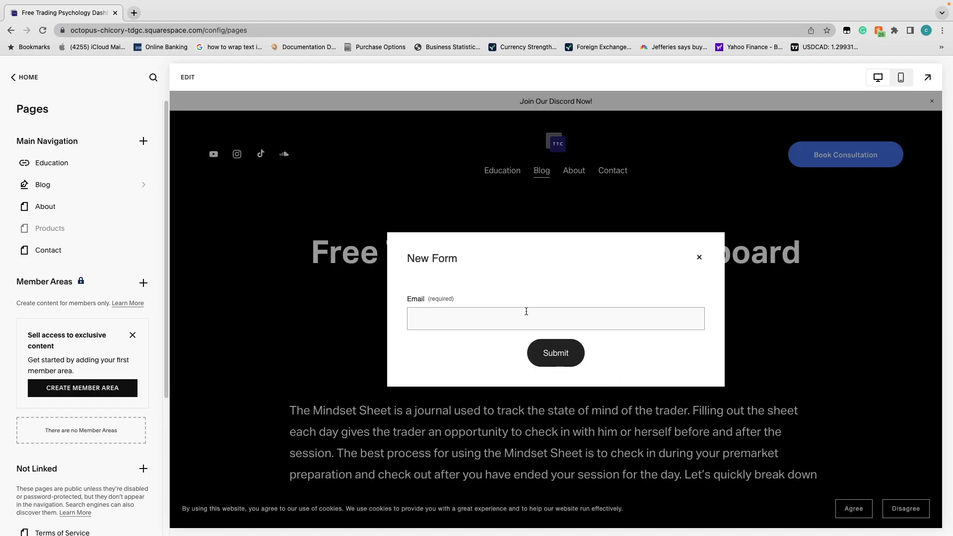
click(493, 310)
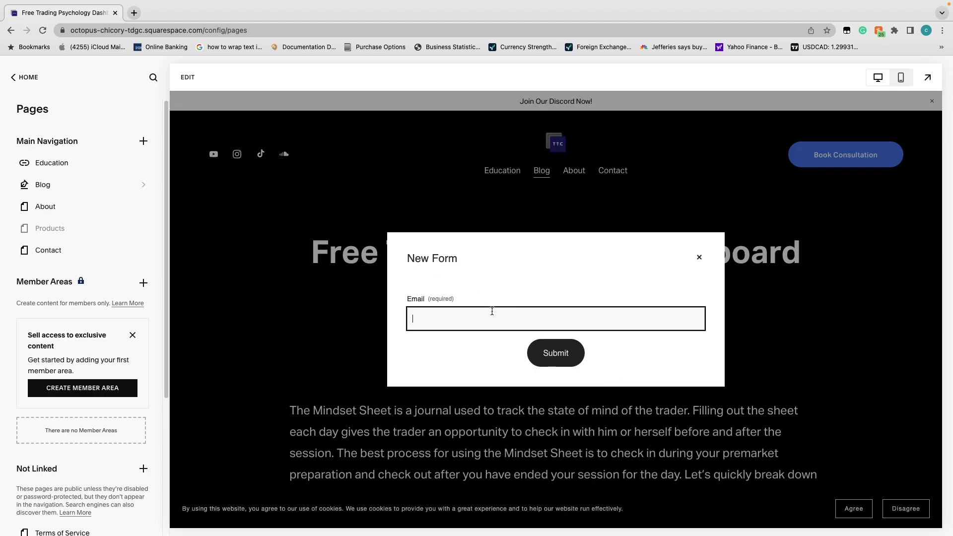
click(544, 365)
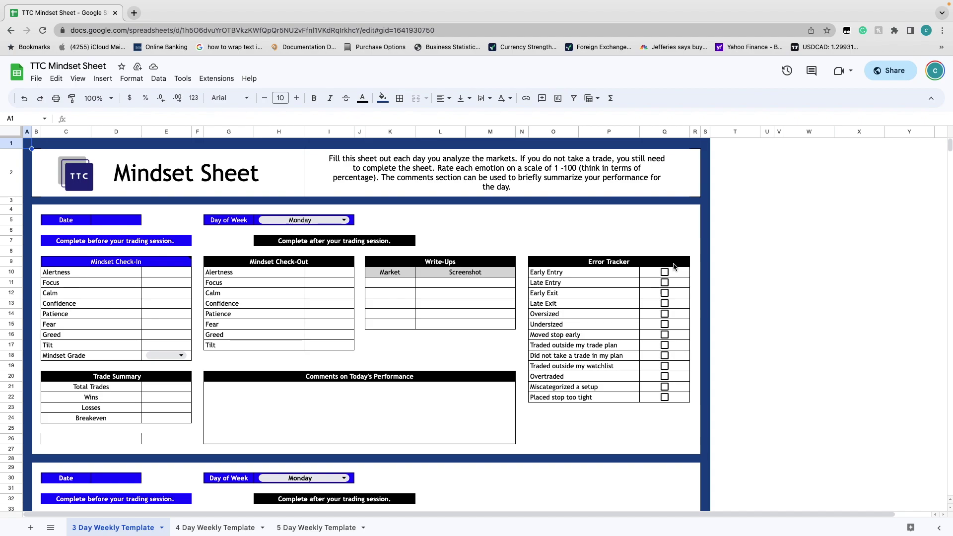
Review the 4 Day, 5 Day and 3 Day Weekly Template sheets
mouse_move(675, 267)
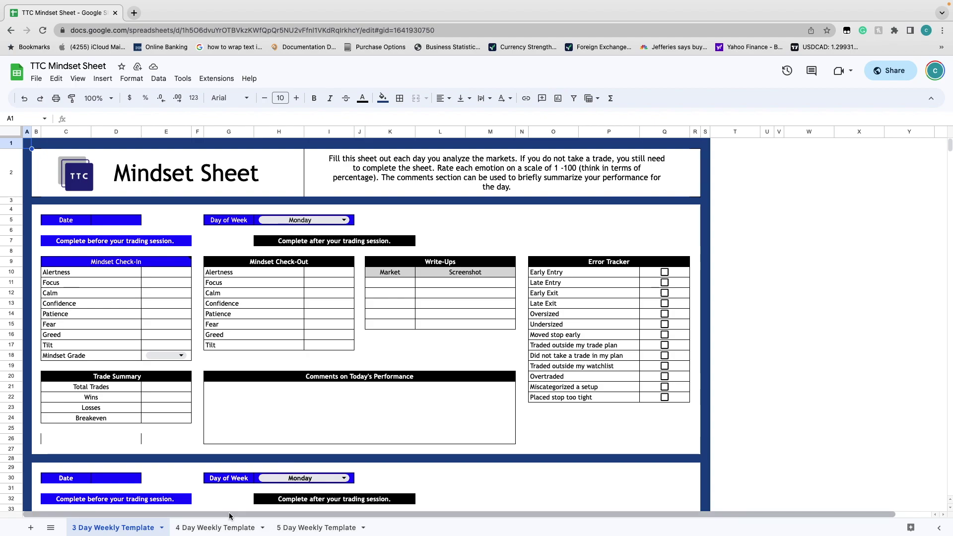
click(225, 527)
click(327, 527)
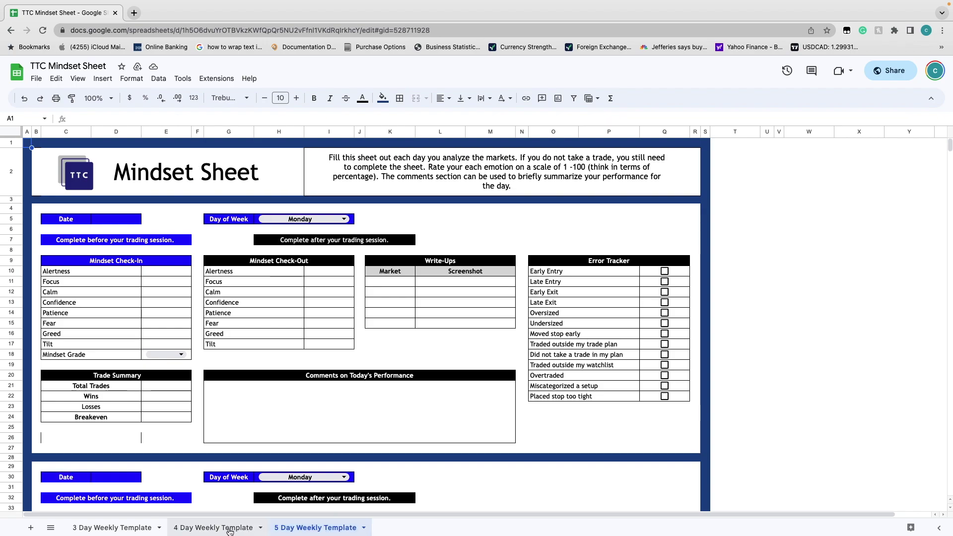
click(135, 527)
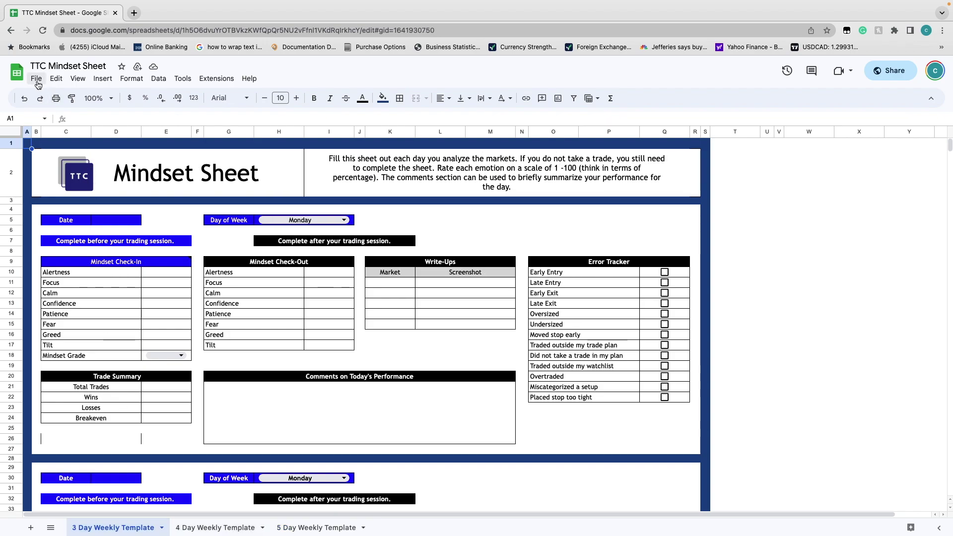
Make a copy of the spreadsheet under the default name 'Copy of TTC Mindset Sheet'
click(36, 78)
click(104, 150)
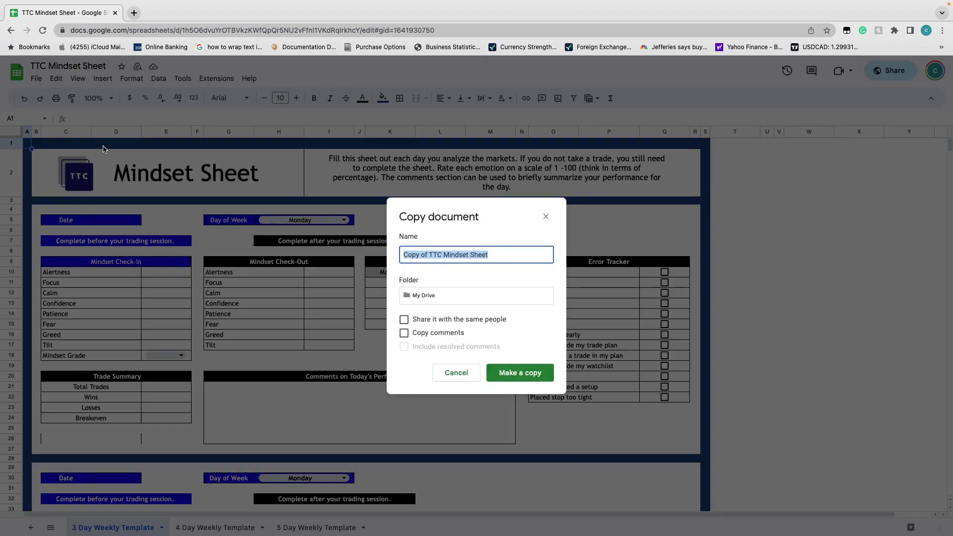
click(517, 372)
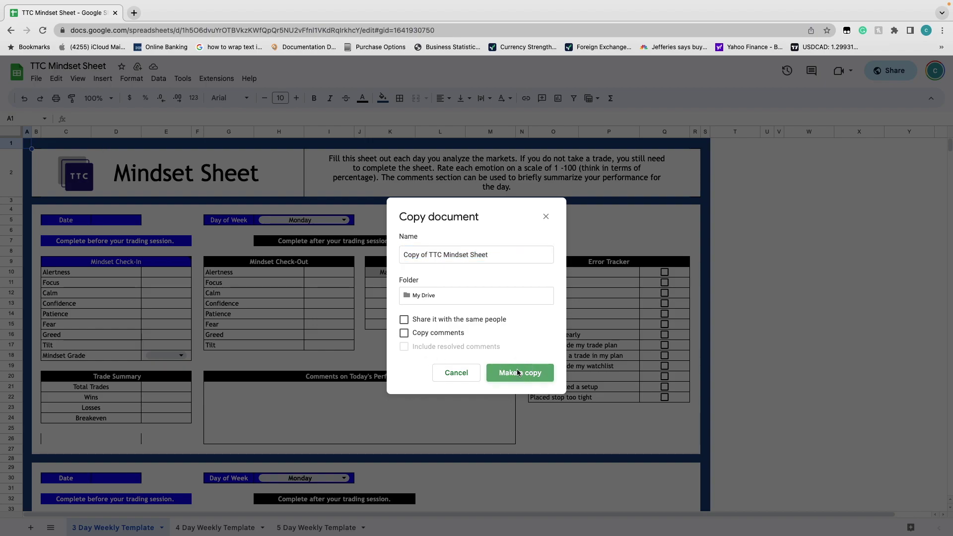